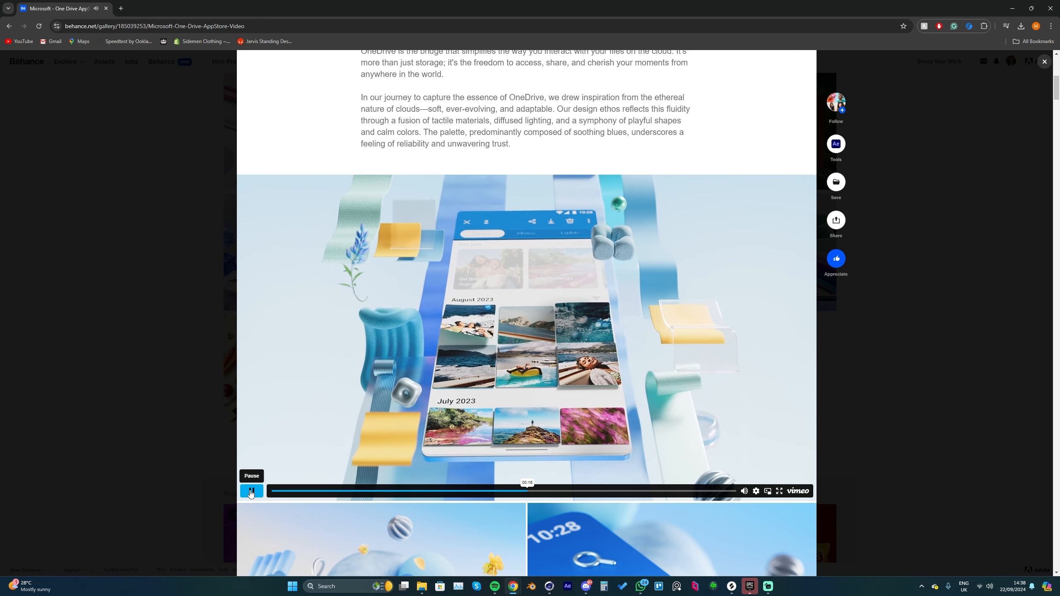
# Step: Review the phone scroll animation in the Microsoft OneDrive showcase video on Behance
pyautogui.click(252, 492)
pyautogui.moveTo(519, 488); pyautogui.dragTo(520, 487)
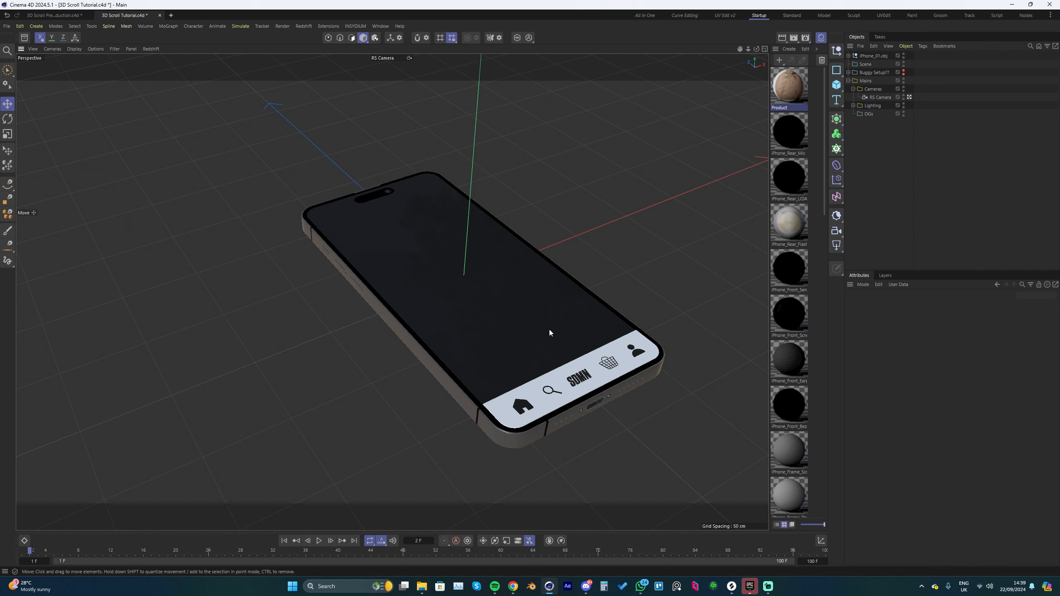
# Step: Switch to Cinema 4D and examine the phone model, its empty screen and its navigation bar from several angles
pyautogui.keyDown('alt'); pyautogui.moveTo(526, 322); pyautogui.dragTo(484, 334); pyautogui.keyUp('alt')
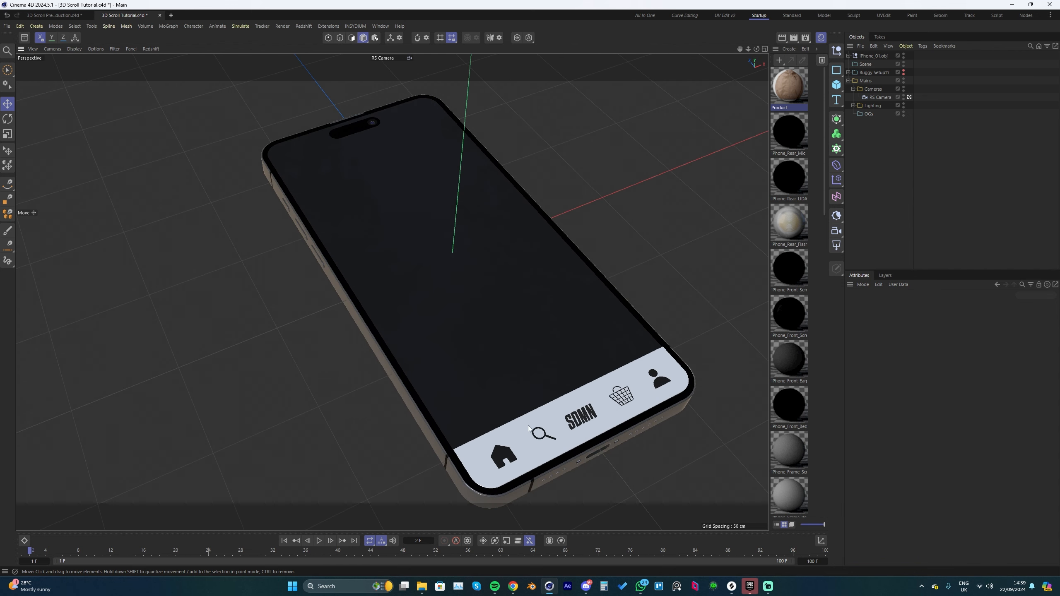
pyautogui.click(469, 456)
pyautogui.keyDown('alt'); pyautogui.moveTo(470, 456); pyautogui.dragTo(520, 435); pyautogui.keyUp('alt')
pyautogui.keyDown('alt'); pyautogui.moveTo(495, 416); pyautogui.dragTo(514, 384, button='middle'); pyautogui.keyUp('alt')
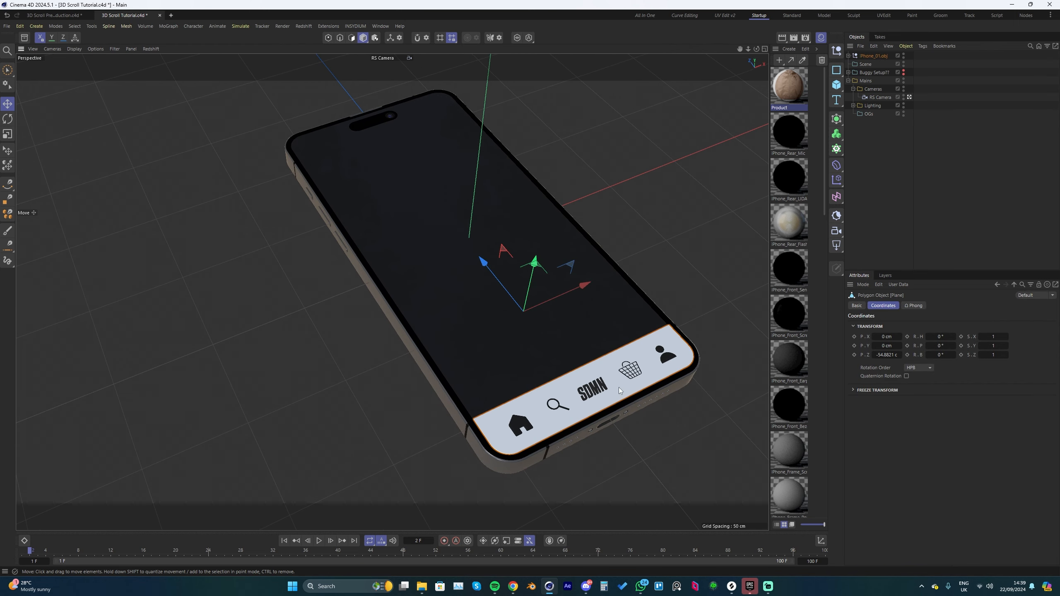
pyautogui.keyDown('alt'); pyautogui.moveTo(510, 274); pyautogui.dragTo(503, 234); pyautogui.keyUp('alt')
pyautogui.keyDown('alt'); pyautogui.moveTo(504, 234); pyautogui.dragTo(515, 265, button='middle'); pyautogui.keyUp('alt')
pyautogui.click(512, 291)
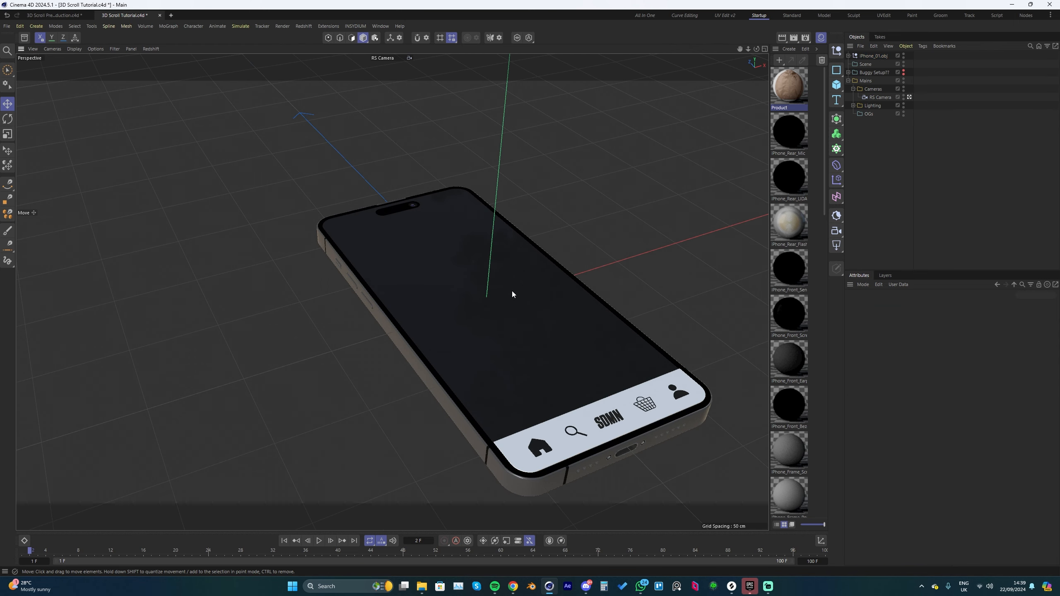
pyautogui.keyDown('alt'); pyautogui.moveTo(512, 291); pyautogui.dragTo(663, 204); pyautogui.keyUp('alt')
pyautogui.keyDown('alt'); pyautogui.moveTo(600, 149); pyautogui.dragTo(592, 150); pyautogui.keyUp('alt')
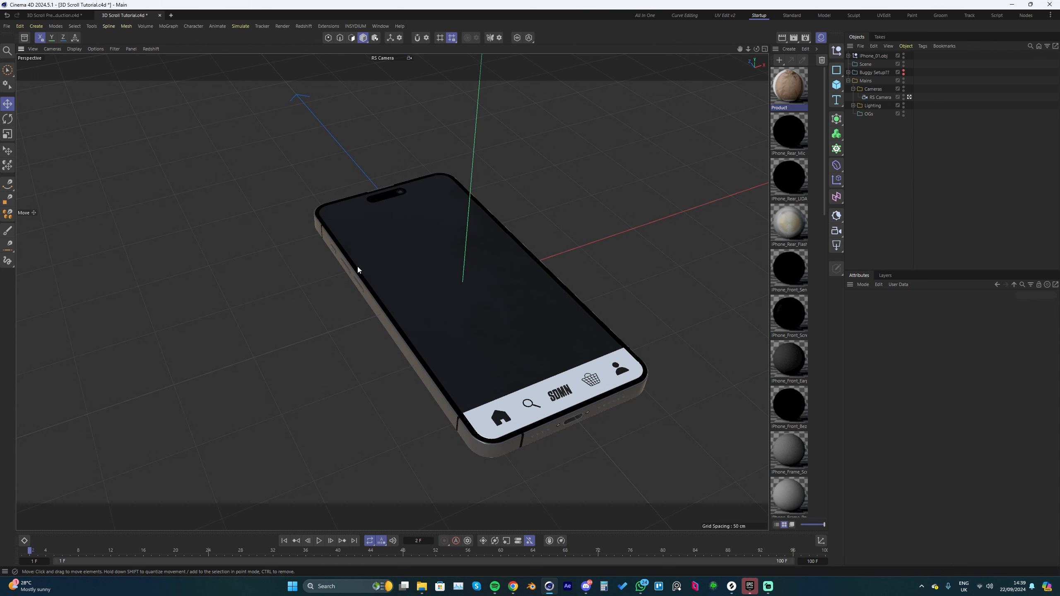
pyautogui.scroll(2, 431, 305)
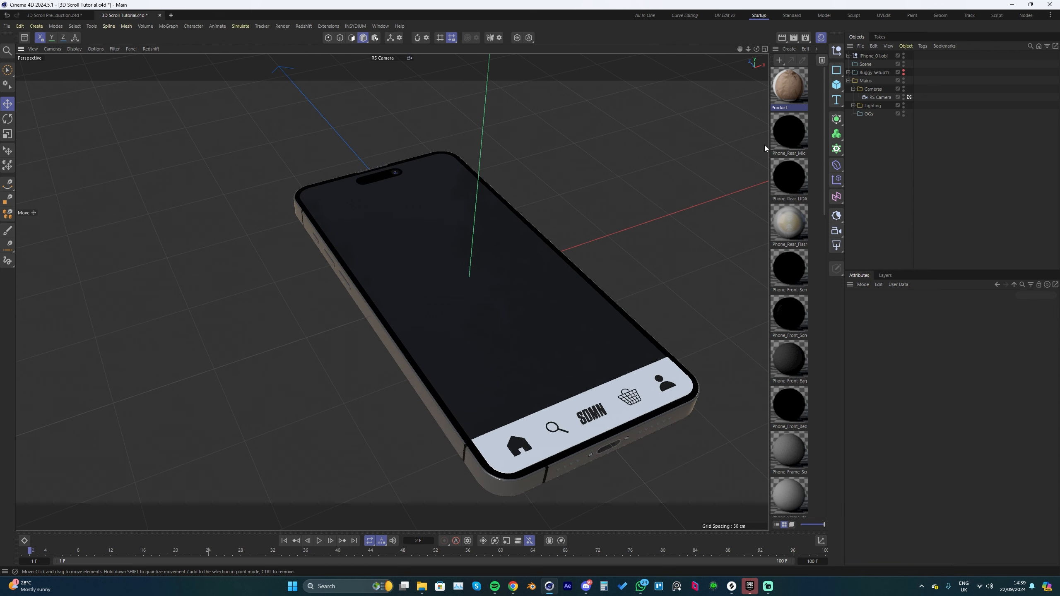
# Step: Add a plane primitive and roughly fit it to 55 × 37 cm over the left half of the phone screen
pyautogui.click(837, 85)
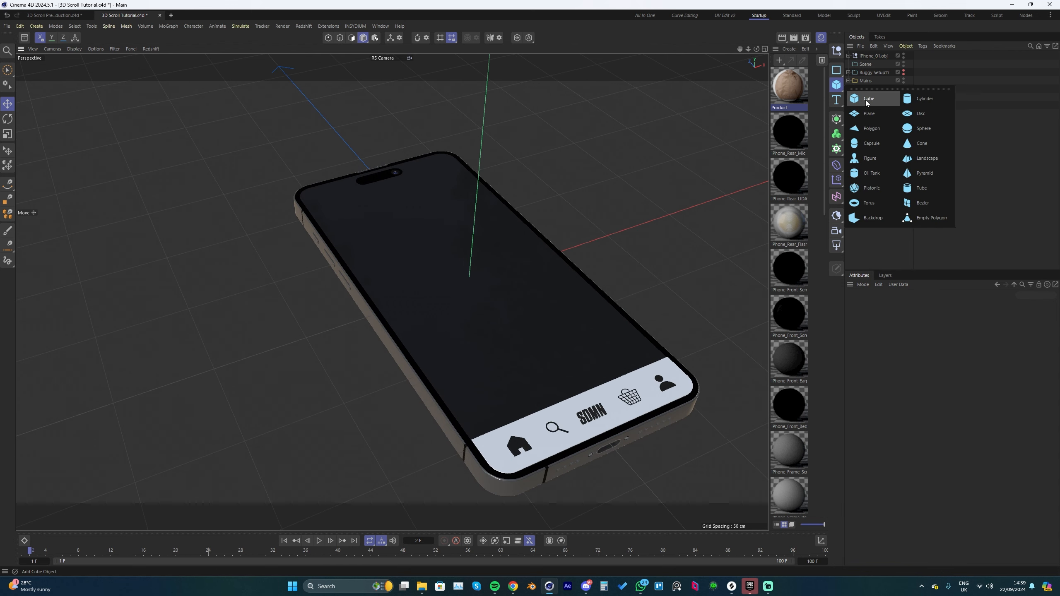
pyautogui.click(869, 113)
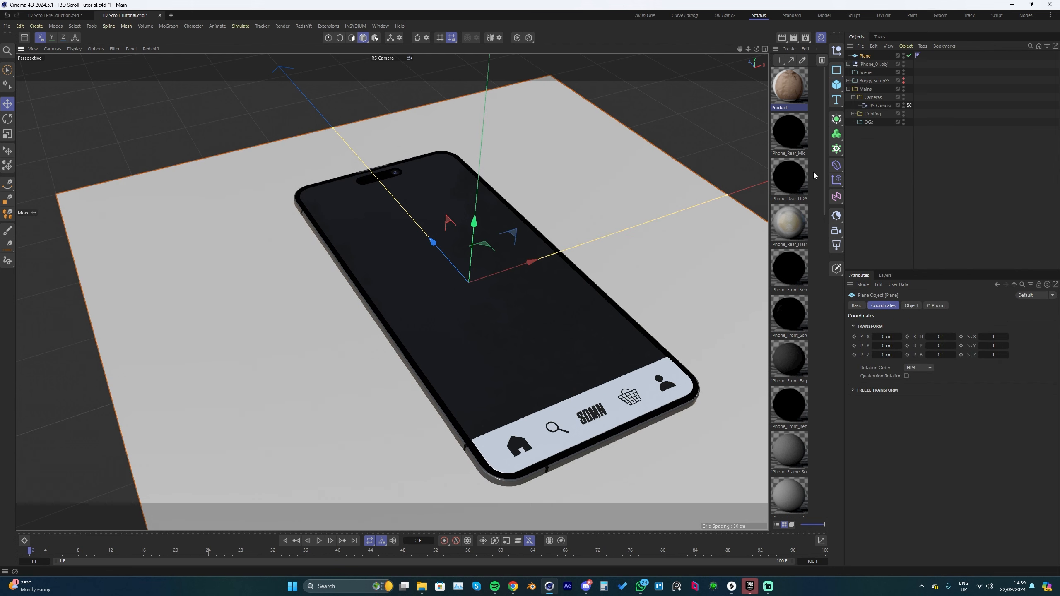
pyautogui.click(911, 305)
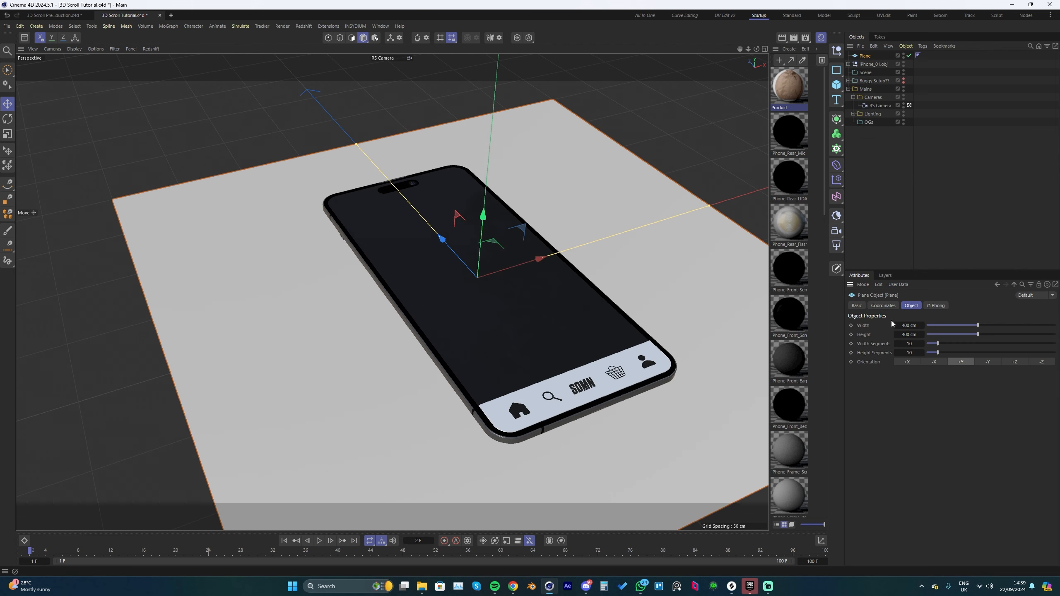
pyautogui.doubleClick(909, 344)
pyautogui.doubleClick(916, 325)
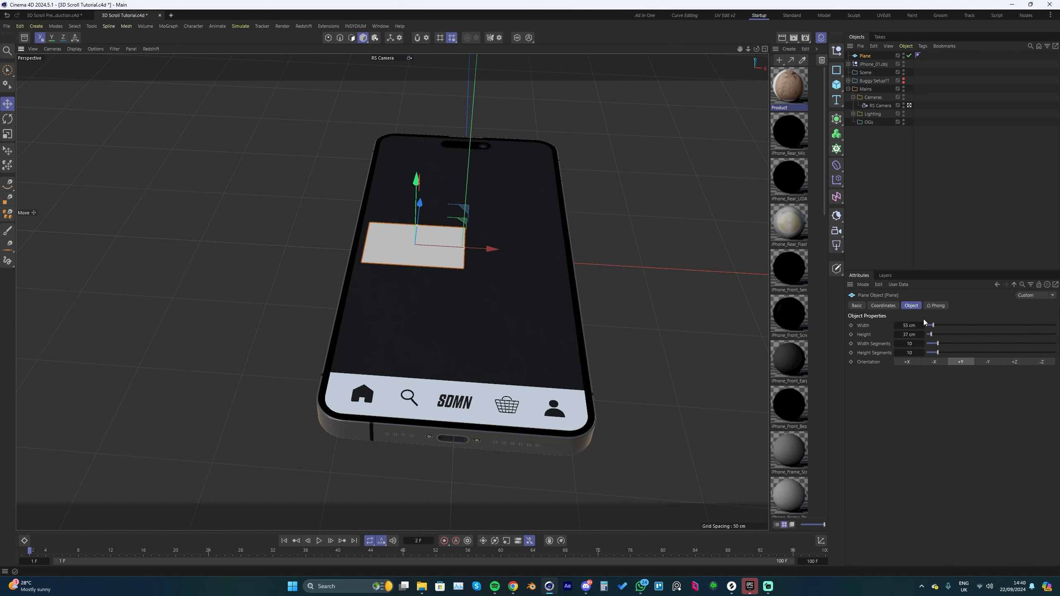
# Step: Make the plane square by setting its width and height to 54 cm
pyautogui.click(897, 325)
pyautogui.doubleClick(902, 334)
pyautogui.write('54')
pyautogui.press('Return')
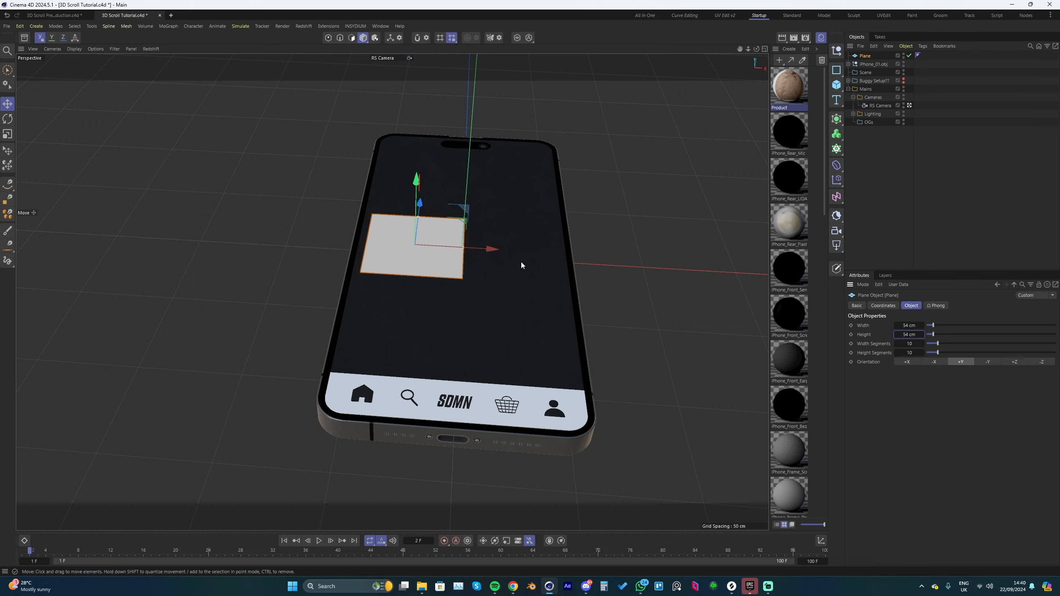
# Step: Centre the plane horizontally on the phone screen by setting its X position to 0 cm
pyautogui.keyDown('alt'); pyautogui.moveTo(521, 261); pyautogui.dragTo(492, 267); pyautogui.keyUp('alt')
pyautogui.click(883, 305)
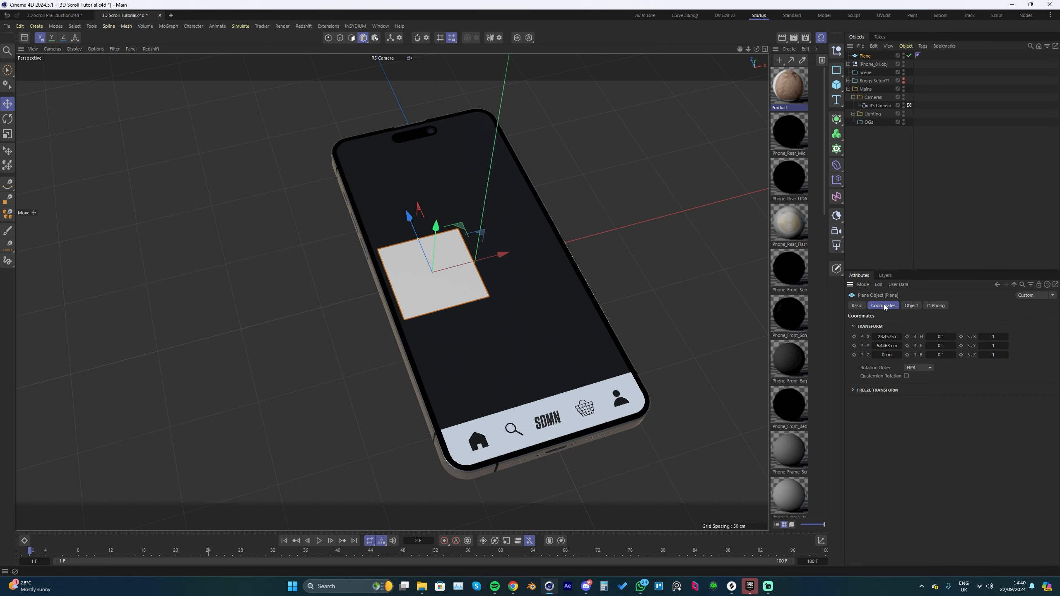
pyautogui.doubleClick(885, 337)
pyautogui.write('0')
pyautogui.press('Return')
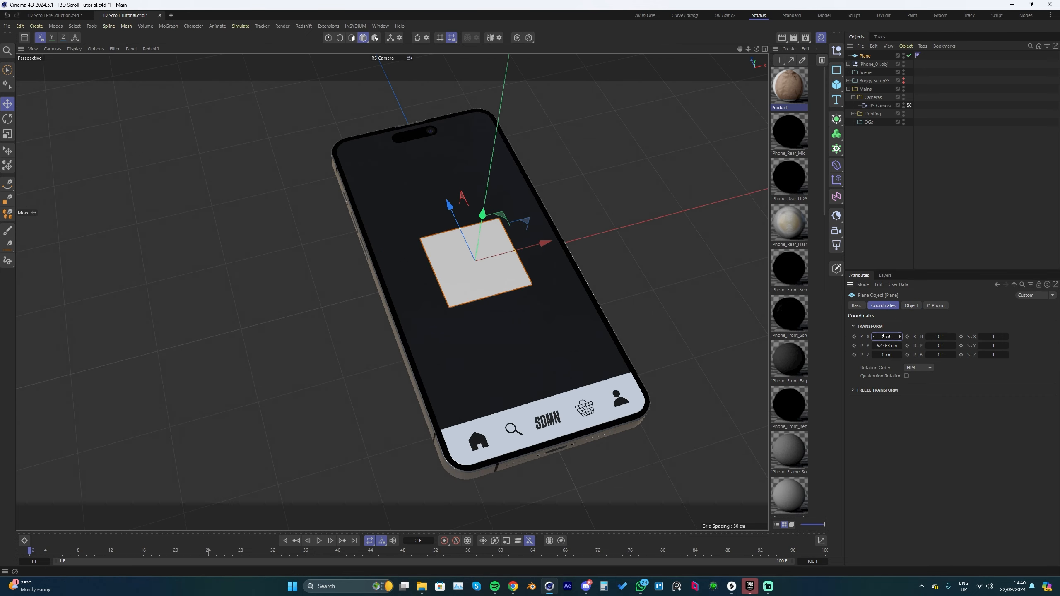
# Step: Set the plane's width and height segments to 60 each and display the mesh with shading lines
pyautogui.click(911, 305)
pyautogui.doubleClick(908, 343)
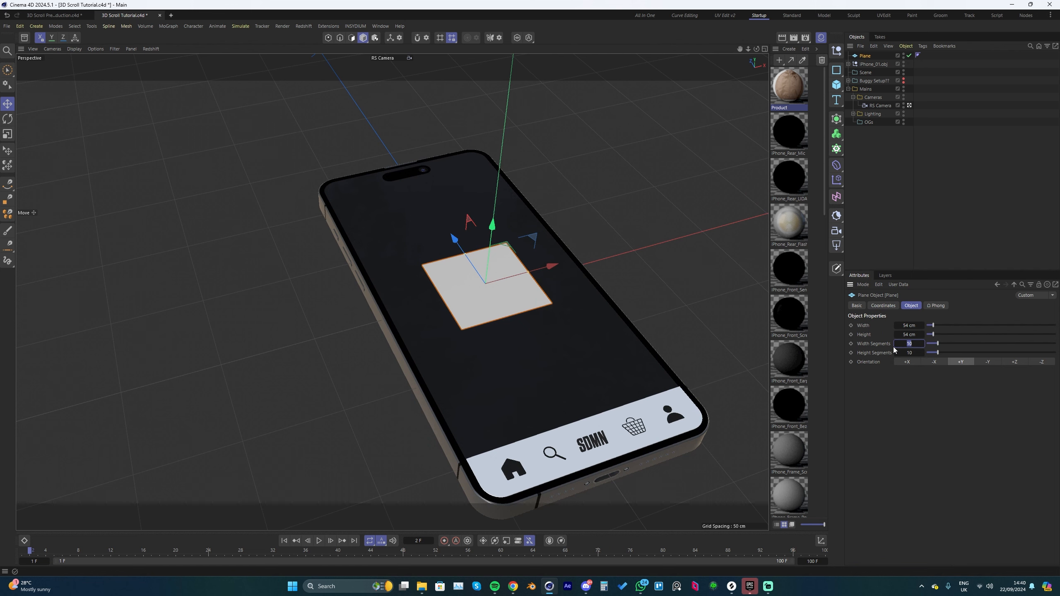
pyautogui.write('60')
pyautogui.press('Tab')
pyautogui.write('60')
pyautogui.press('Return')
pyautogui.press('n')
pyautogui.press('b')
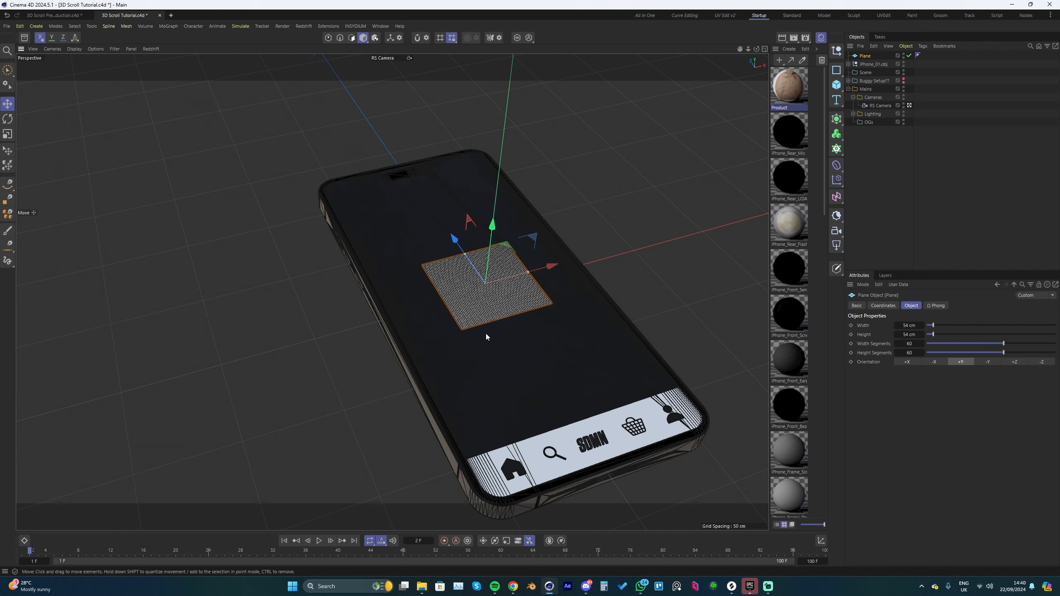
# Step: Examine the plane's polygon grid up close and from a distance to judge its segment density
pyautogui.scroll(5, 489, 304)
pyautogui.scroll(2, 489, 303)
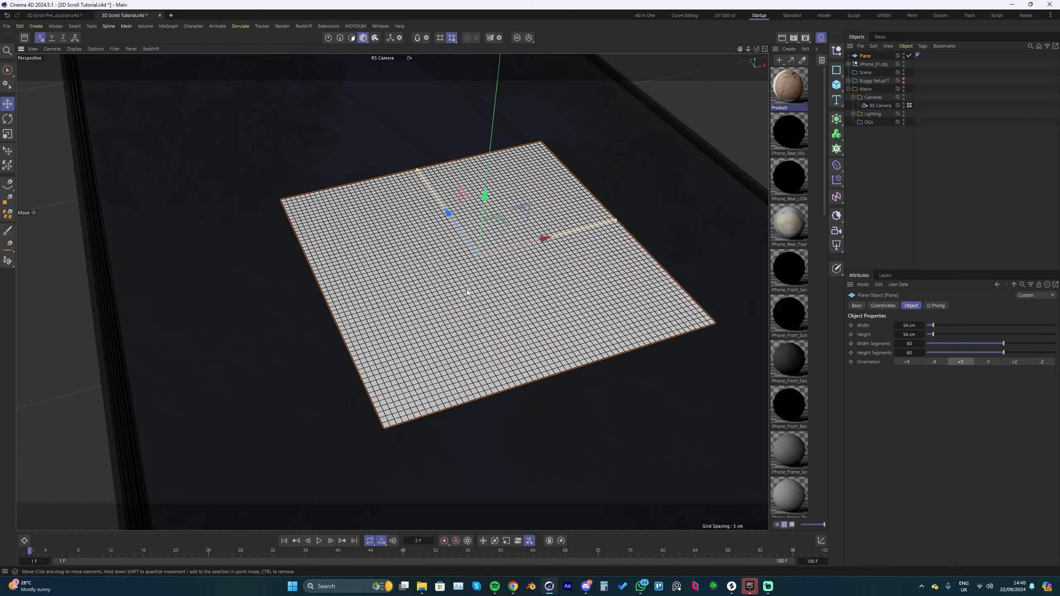
pyautogui.scroll(2, 446, 322)
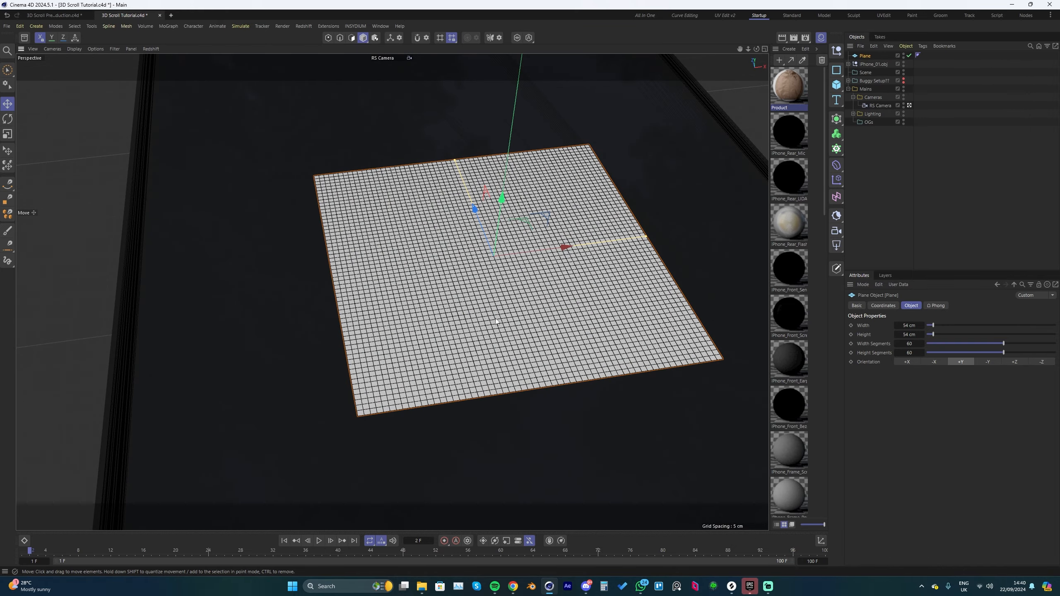
pyautogui.scroll(-5, 496, 319)
pyautogui.keyDown('alt'); pyautogui.moveTo(499, 317); pyautogui.dragTo(506, 306); pyautogui.keyUp('alt')
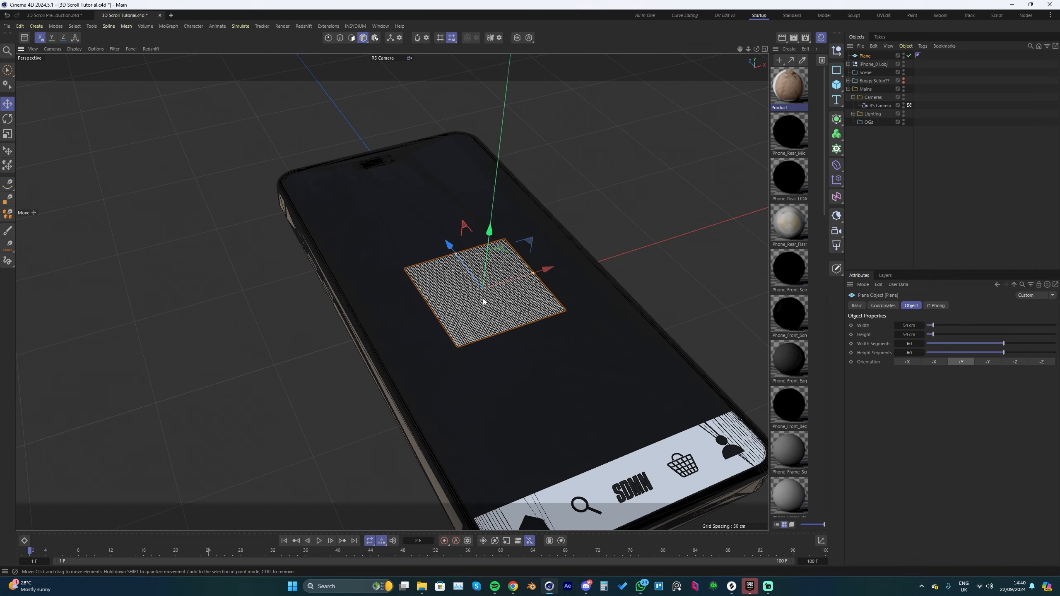
pyautogui.scroll(3, 499, 308)
pyautogui.scroll(3, 482, 321)
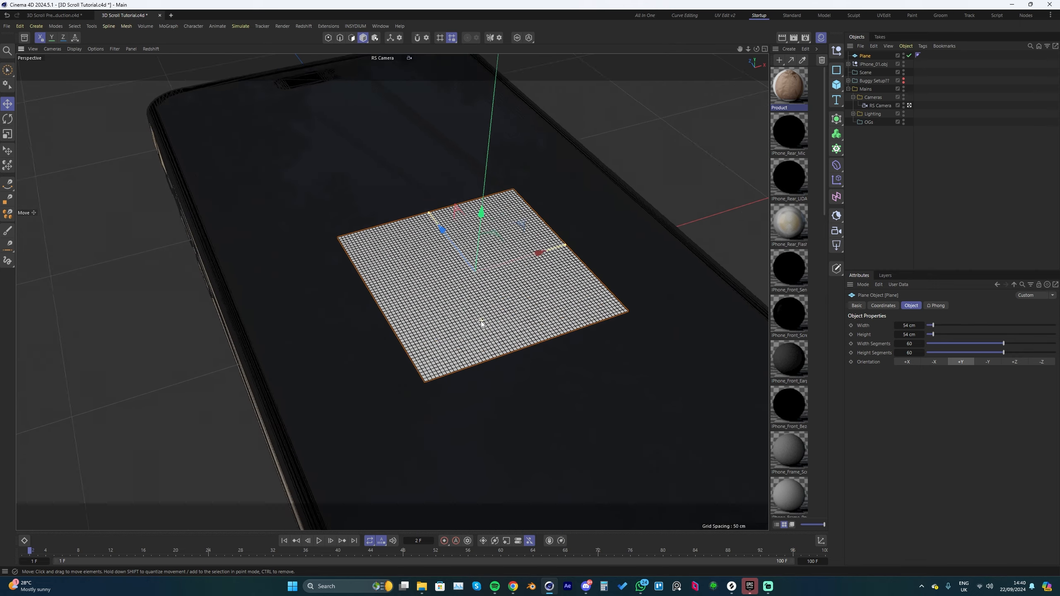
pyautogui.scroll(1, 495, 321)
pyautogui.scroll(-4, 495, 321)
pyautogui.scroll(-2, 494, 318)
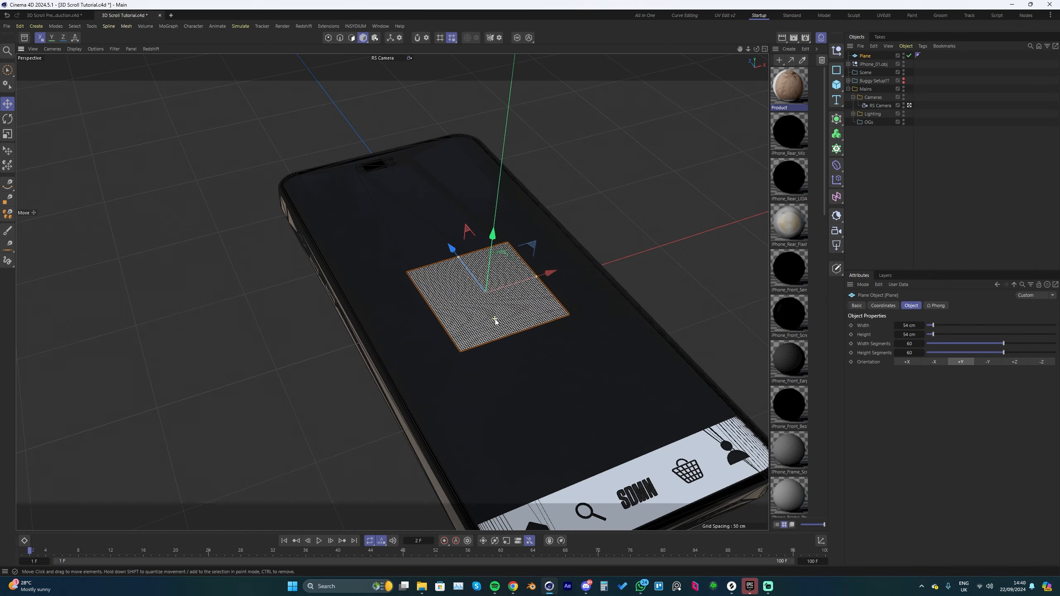
pyautogui.scroll(3, 492, 321)
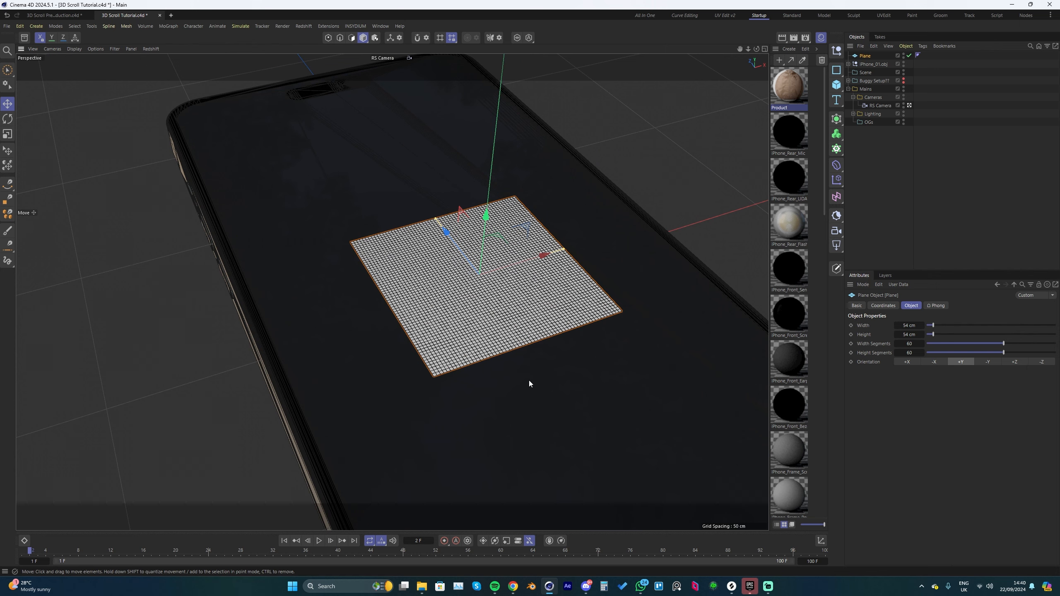
pyautogui.scroll(-5, 469, 301)
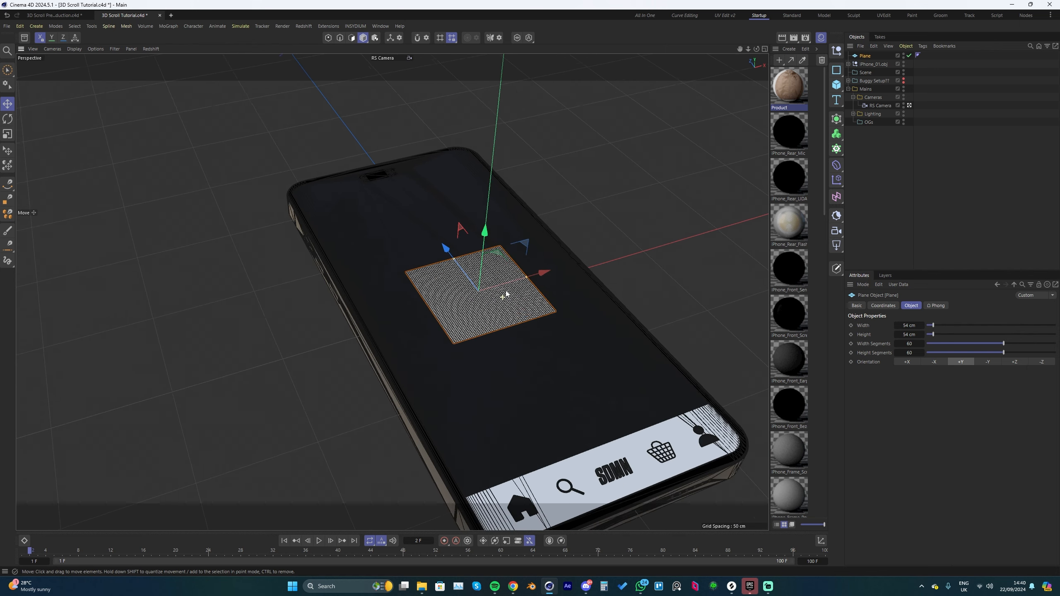
pyautogui.scroll(-2, 506, 295)
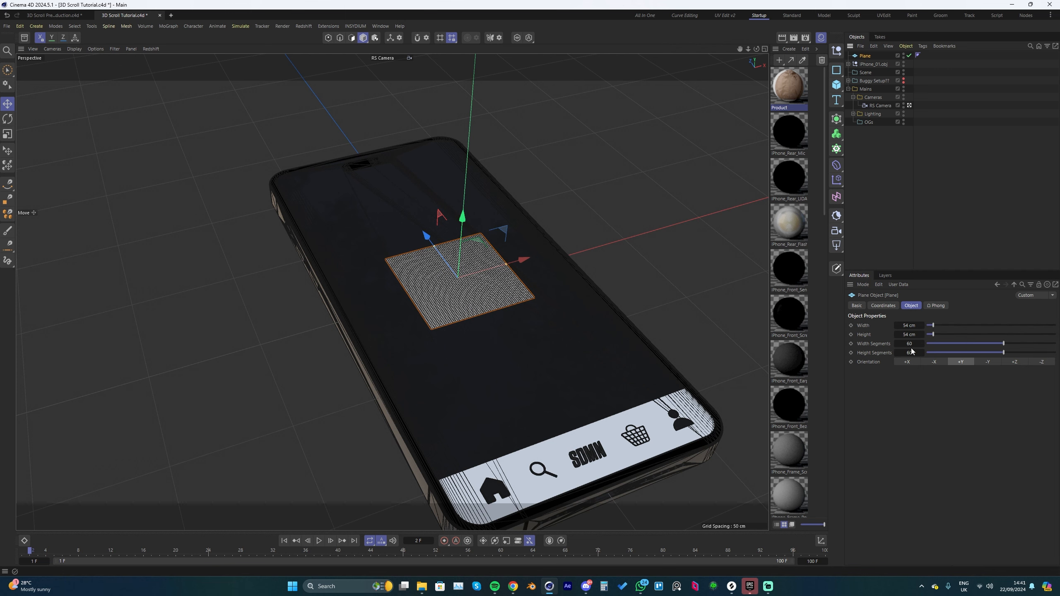
pyautogui.scroll(5, 480, 317)
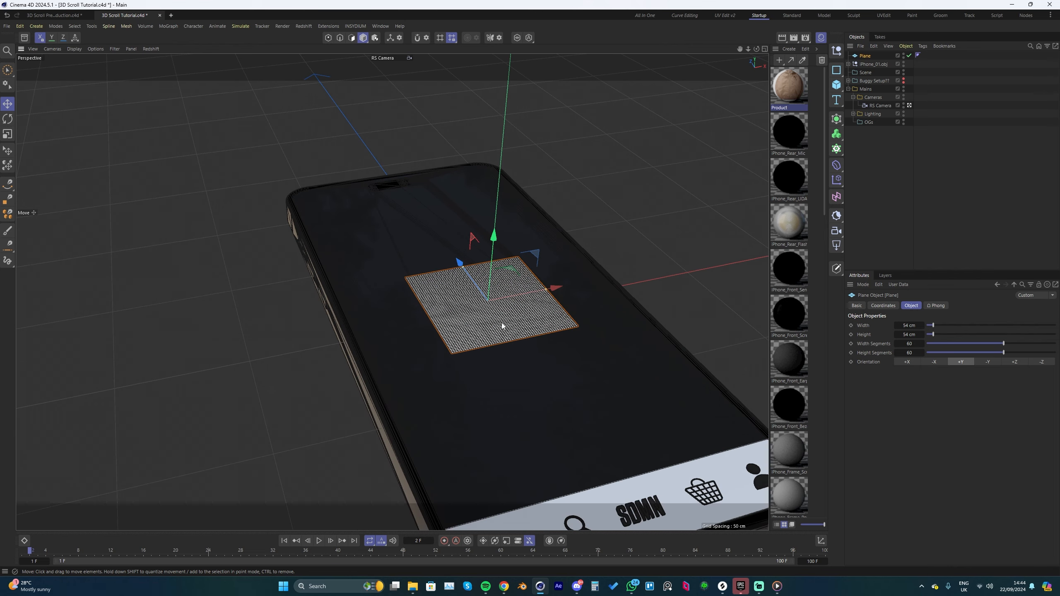
pyautogui.keyDown('alt'); pyautogui.moveTo(502, 326); pyautogui.dragTo(500, 334); pyautogui.keyUp('alt')
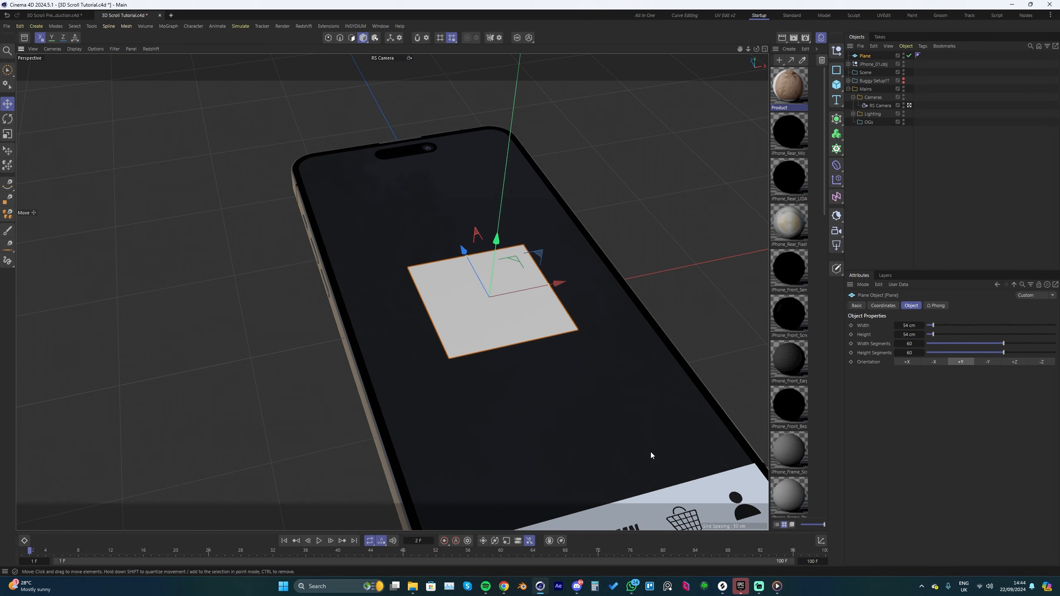
# Step: Switch to Media Player, review the app layout in the 3D Segments Concept_04 video, and return to the Cinema 4D scene
pyautogui.click(777, 586)
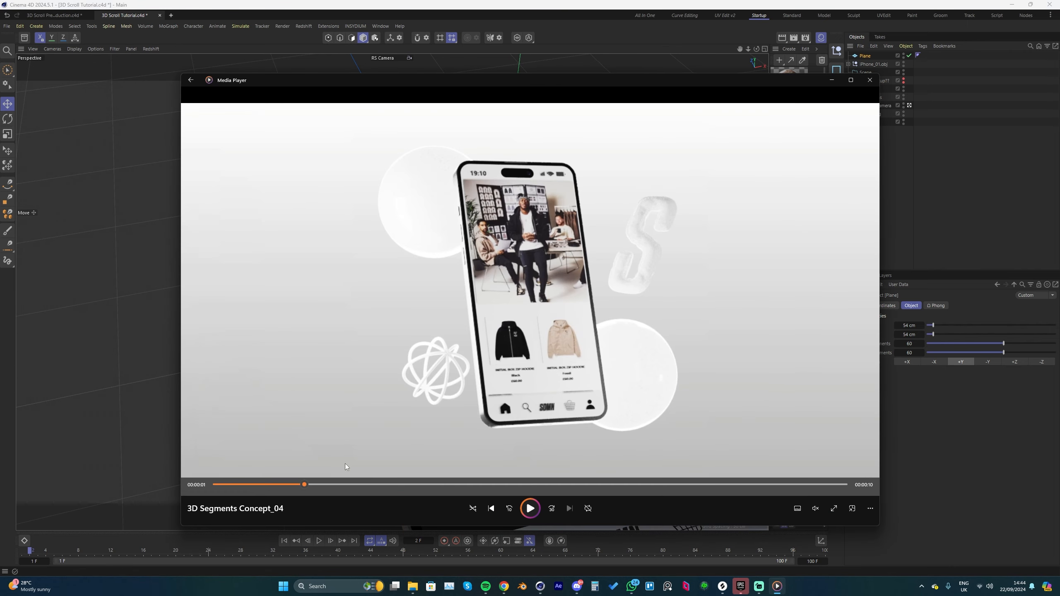
pyautogui.moveTo(299, 490)
pyautogui.mouseDown()
pyautogui.moveTo(273, 491)
pyautogui.moveTo(416, 485)
pyautogui.moveTo(305, 492)
pyautogui.mouseUp()
pyautogui.click(831, 80)
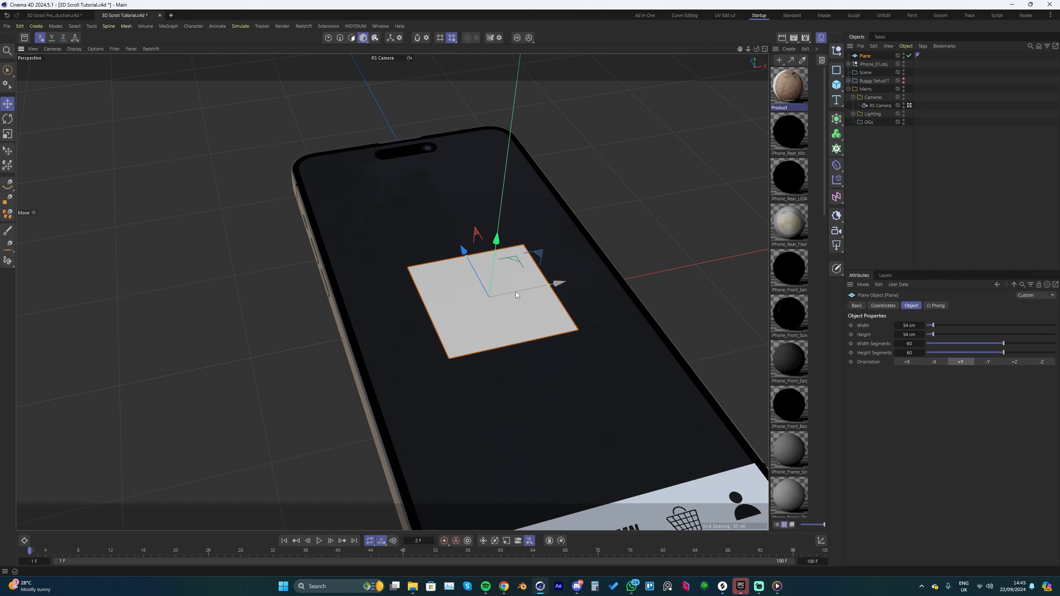
# Step: Duplicate the square plane and arrange the two planes side by side across the phone screen with a narrow gap
pyautogui.scroll(-3, 515, 291)
pyautogui.keyDown('alt'); pyautogui.moveTo(512, 289); pyautogui.dragTo(522, 287); pyautogui.keyUp('alt')
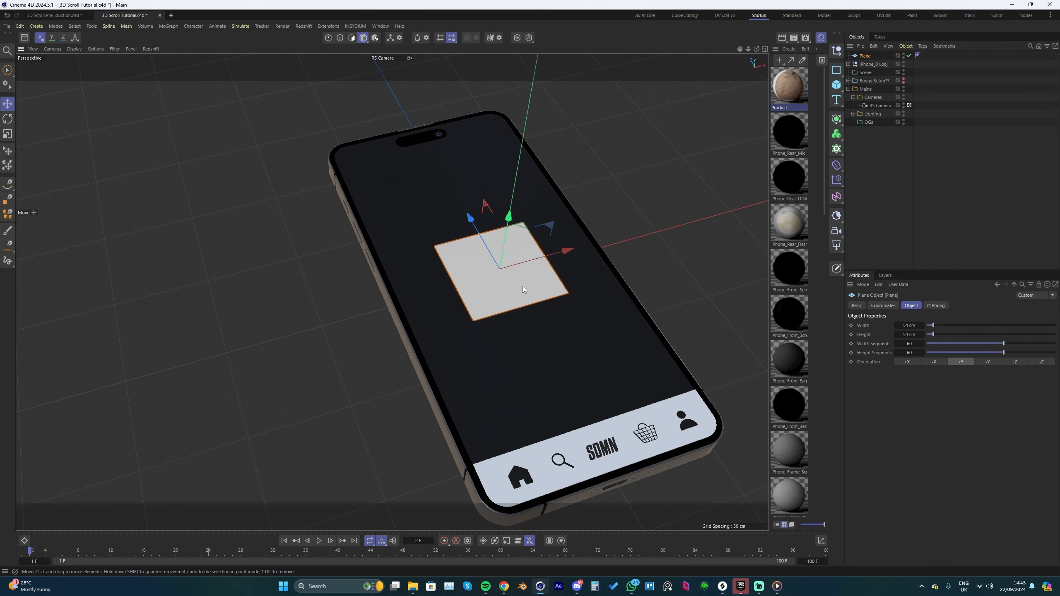
pyautogui.keyDown('alt'); pyautogui.moveTo(524, 292); pyautogui.dragTo(570, 261); pyautogui.keyUp('alt')
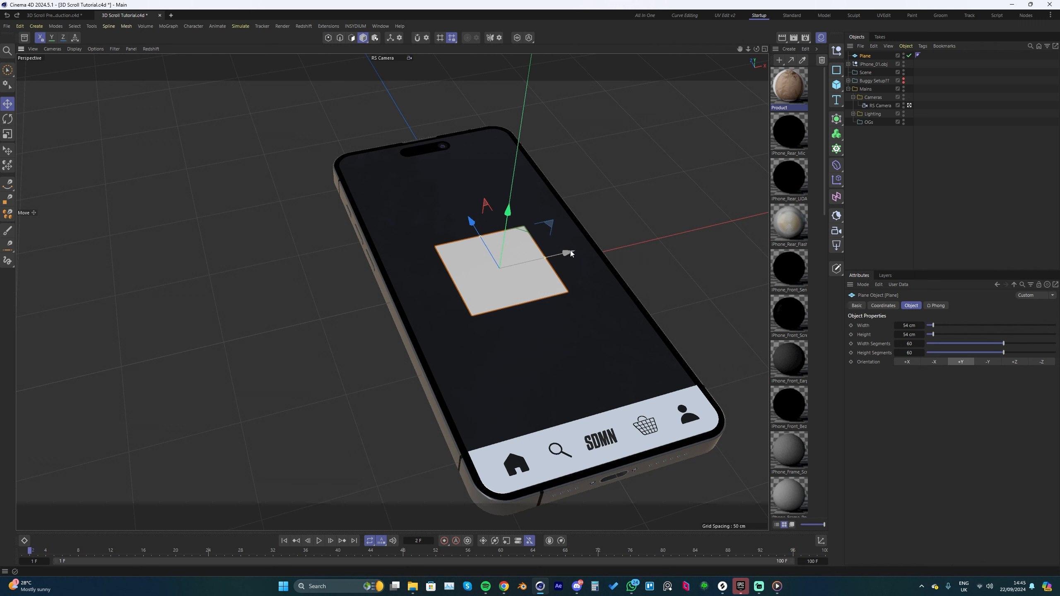
pyautogui.moveTo(570, 252); pyautogui.dragTo(610, 256)
pyautogui.scroll(-1, 522, 261)
pyautogui.keyDown('alt'); pyautogui.moveTo(515, 259); pyautogui.dragTo(528, 264); pyautogui.keyUp('alt')
# Step: Duplicate the left plane into two full-width planes about 110.8 cm wide, one above and one below the square pair
pyautogui.click(495, 306)
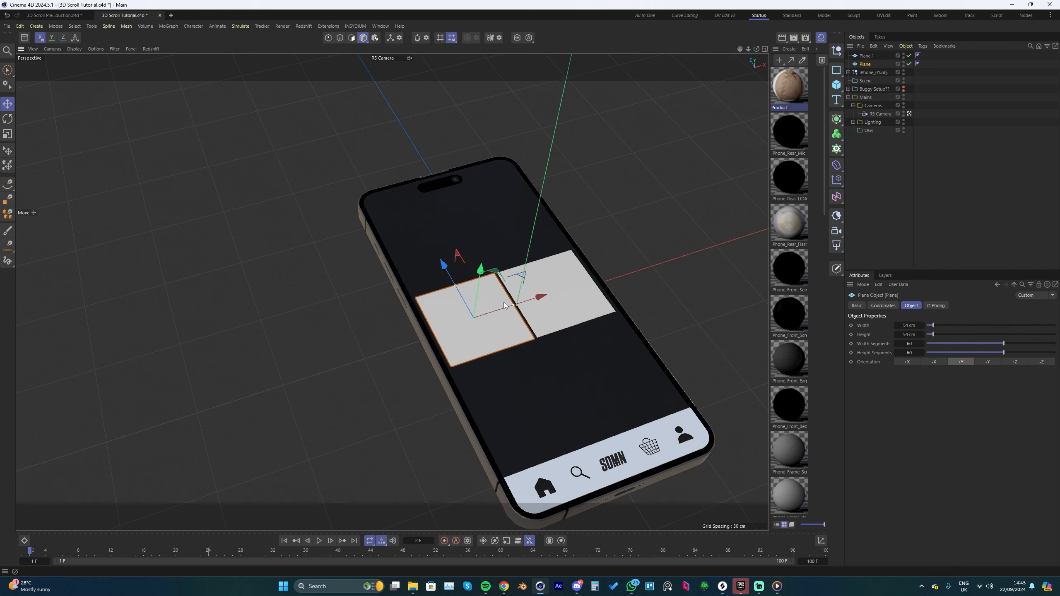
pyautogui.keyDown('ctrl'); pyautogui.moveTo(497, 240); pyautogui.dragTo(492, 191); pyautogui.keyUp('ctrl')
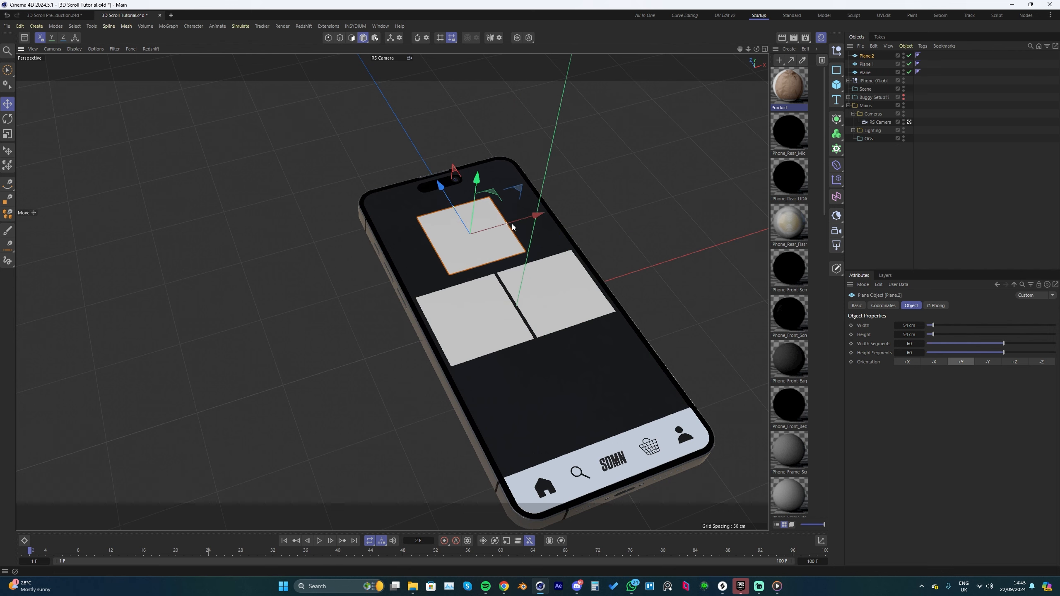
pyautogui.moveTo(507, 227); pyautogui.dragTo(542, 222)
pyautogui.moveTo(543, 221); pyautogui.dragTo(485, 304)
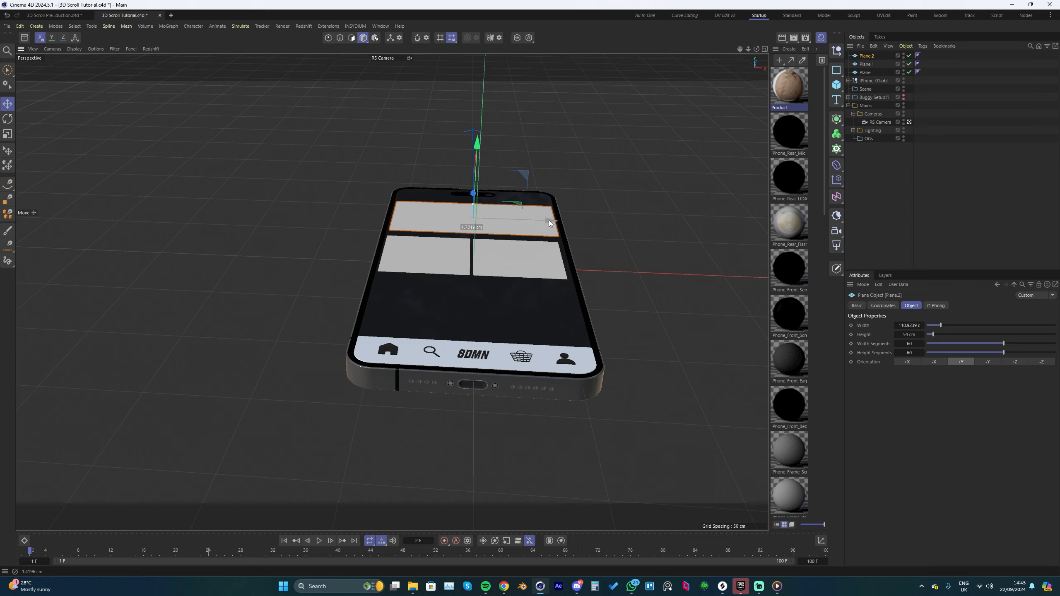
pyautogui.keyDown('alt'); pyautogui.moveTo(473, 264); pyautogui.dragTo(501, 280); pyautogui.keyUp('alt')
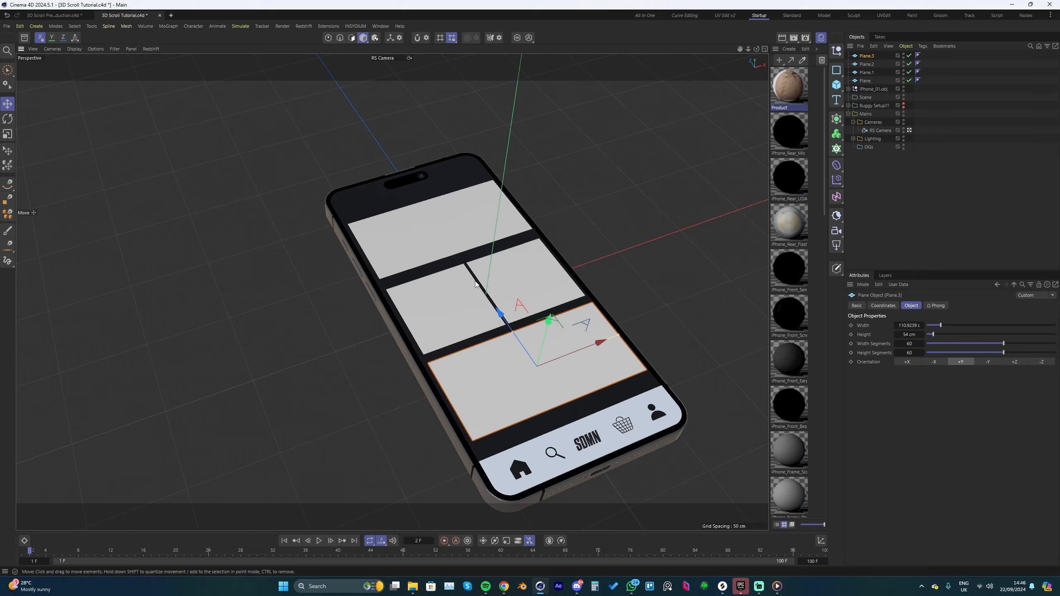
# Step: Display the mesh lines and compare the polygon shapes of the square planes with those of the wide planes
pyautogui.click(522, 286)
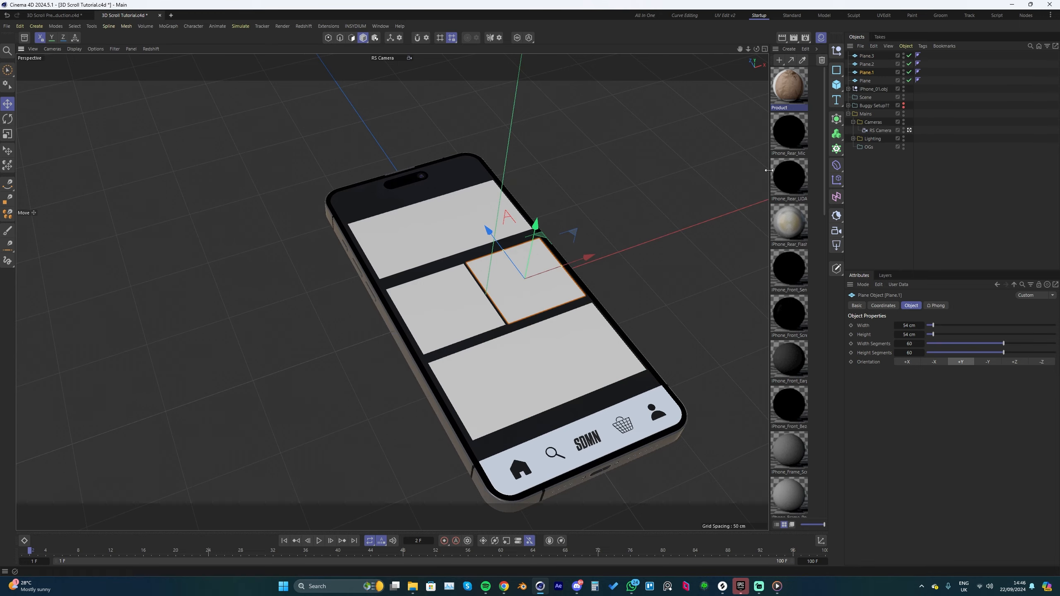
pyautogui.press('n')
pyautogui.press('b')
pyautogui.scroll(5, 538, 368)
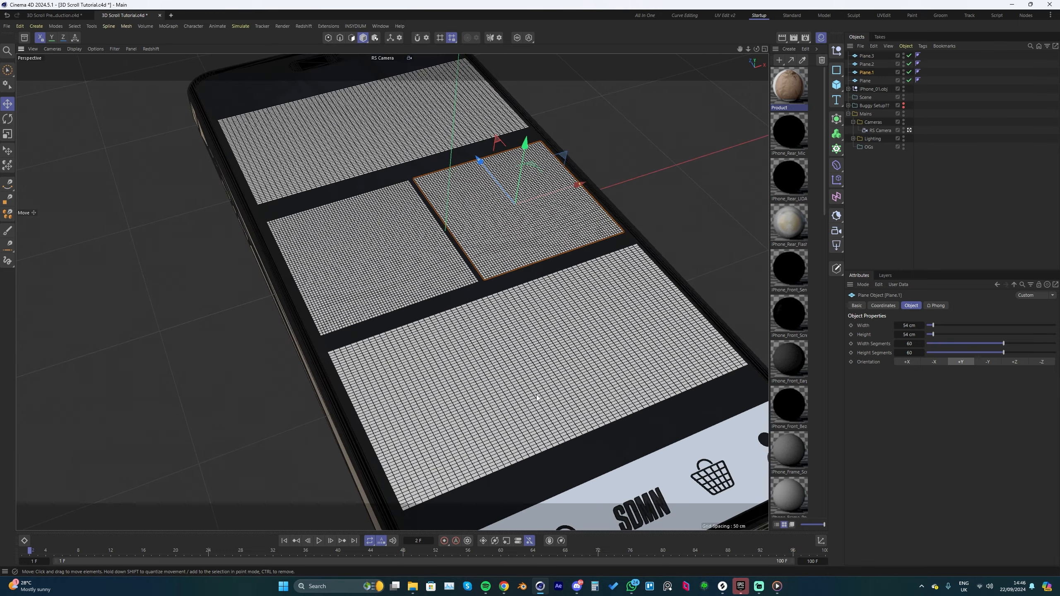
pyautogui.click(530, 381)
pyautogui.keyDown('alt'); pyautogui.moveTo(510, 276); pyautogui.dragTo(528, 290, button='middle'); pyautogui.keyUp('alt')
pyautogui.scroll(-5, 529, 294)
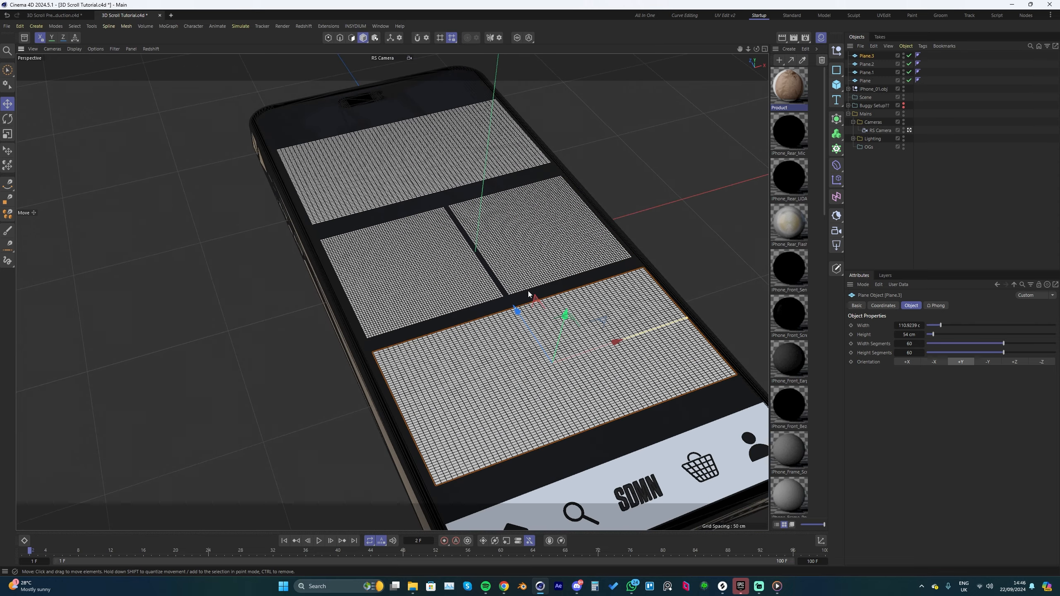
# Step: Try 10 width segments on the wide plane nearest the navigation bar, and restore the count to 60
pyautogui.scroll(2, 563, 326)
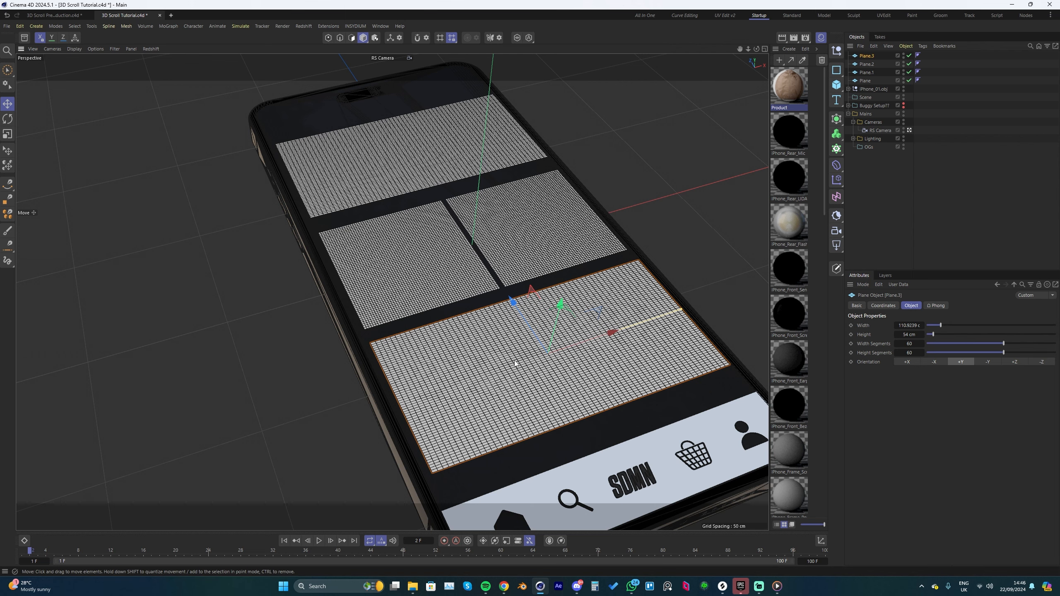
pyautogui.scroll(-2, 503, 324)
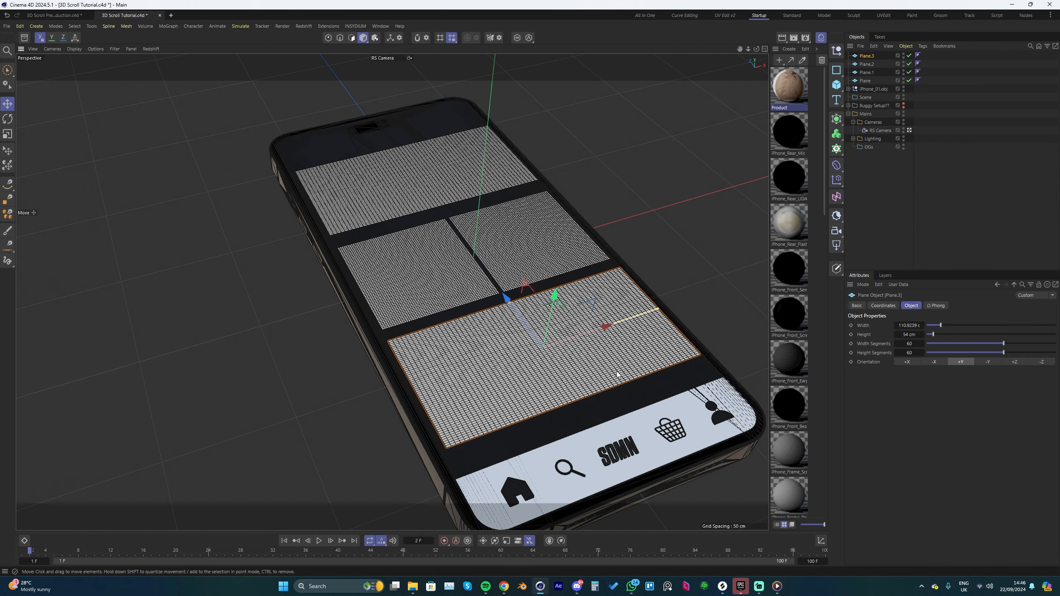
pyautogui.moveTo(908, 347); pyautogui.dragTo(873, 347)
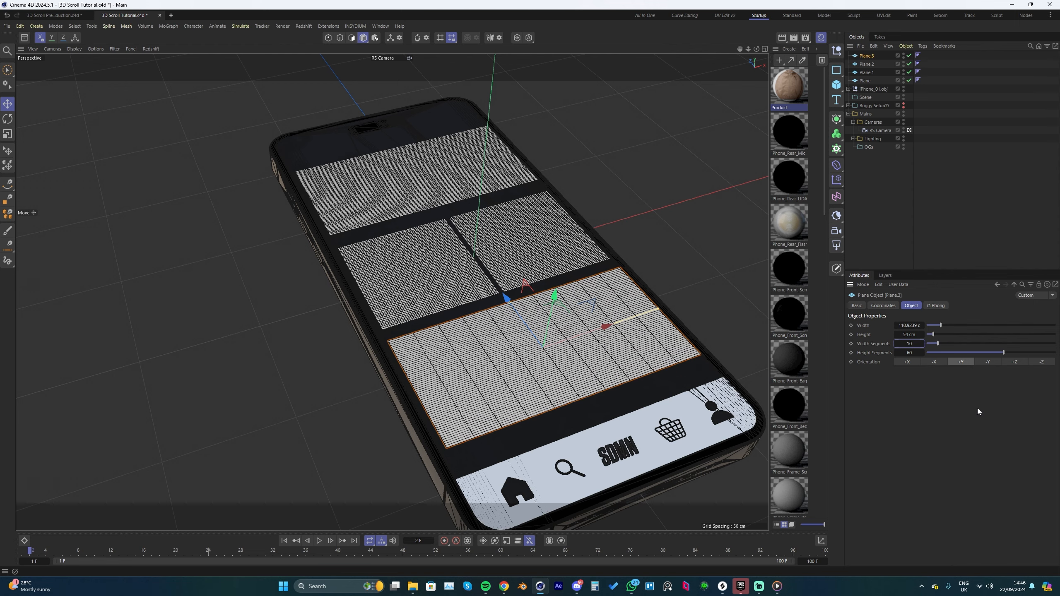
pyautogui.click(910, 344)
pyautogui.write('60')
pyautogui.press('Return')
# Step: Select all four planes together and set them to 1 width segment and 70 height segments
pyautogui.keyDown('shift'); pyautogui.click(449, 261); pyautogui.keyUp('shift')
pyautogui.keyDown('shift'); pyautogui.click(503, 248); pyautogui.keyUp('shift')
pyautogui.keyDown('shift'); pyautogui.click(428, 162); pyautogui.keyUp('shift')
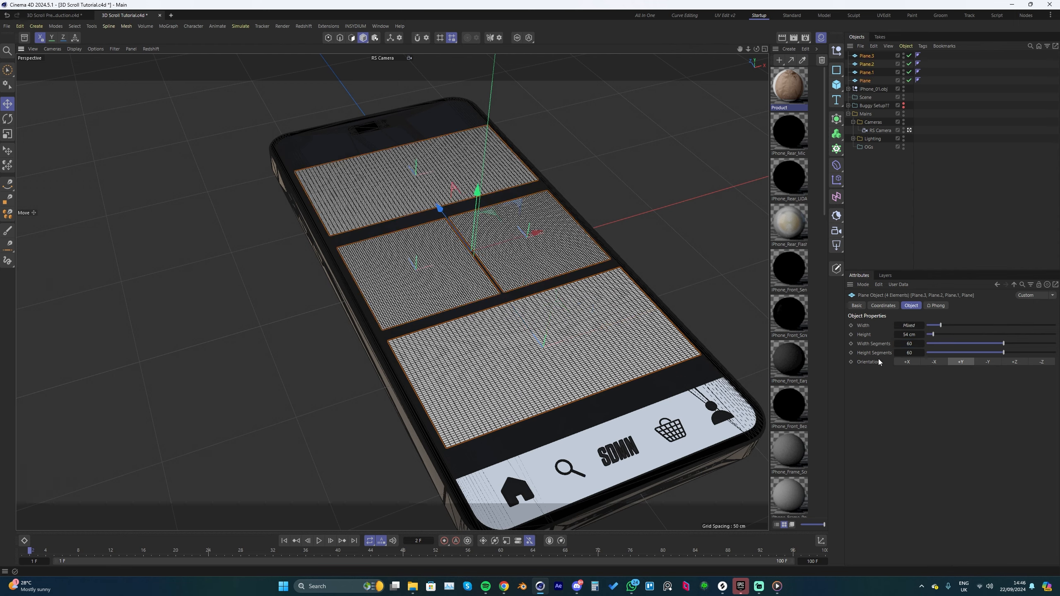
pyautogui.moveTo(911, 344); pyautogui.dragTo(886, 344)
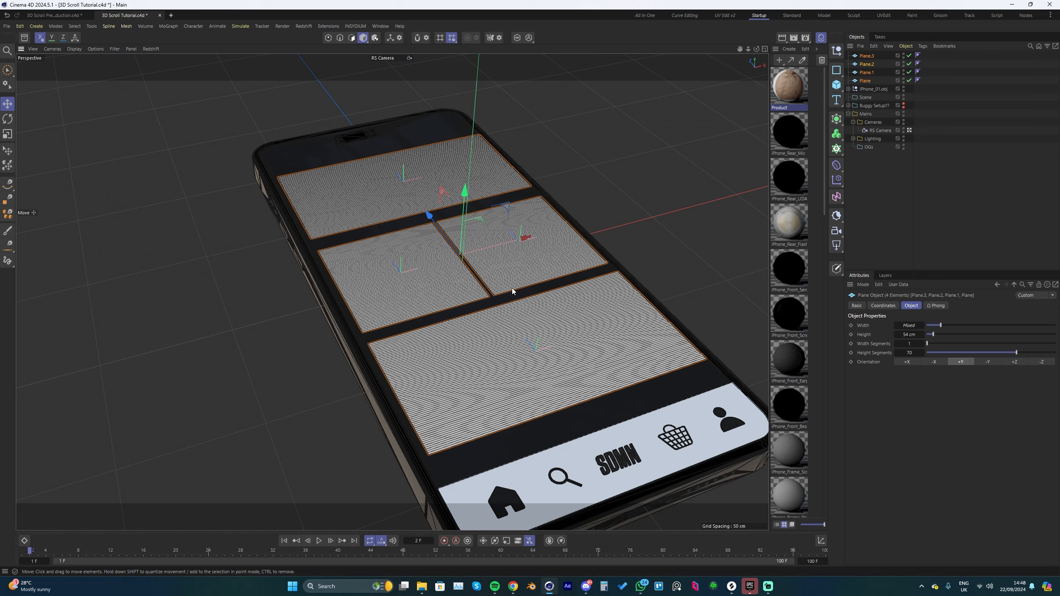
pyautogui.scroll(-3, 513, 291)
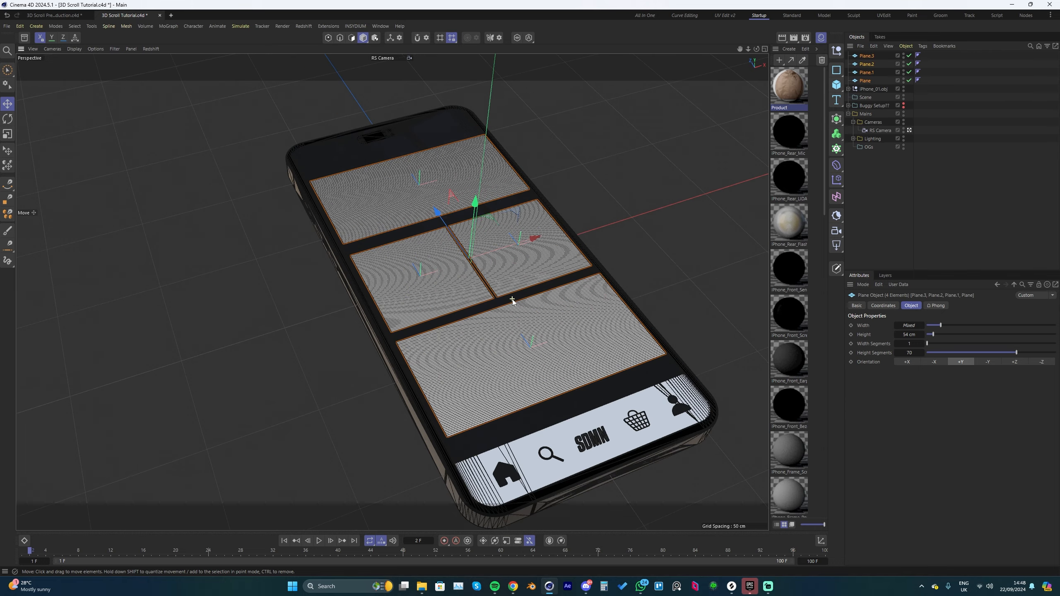
# Step: Create a new material and set its base color to a saturated bright blue
pyautogui.click(455, 181)
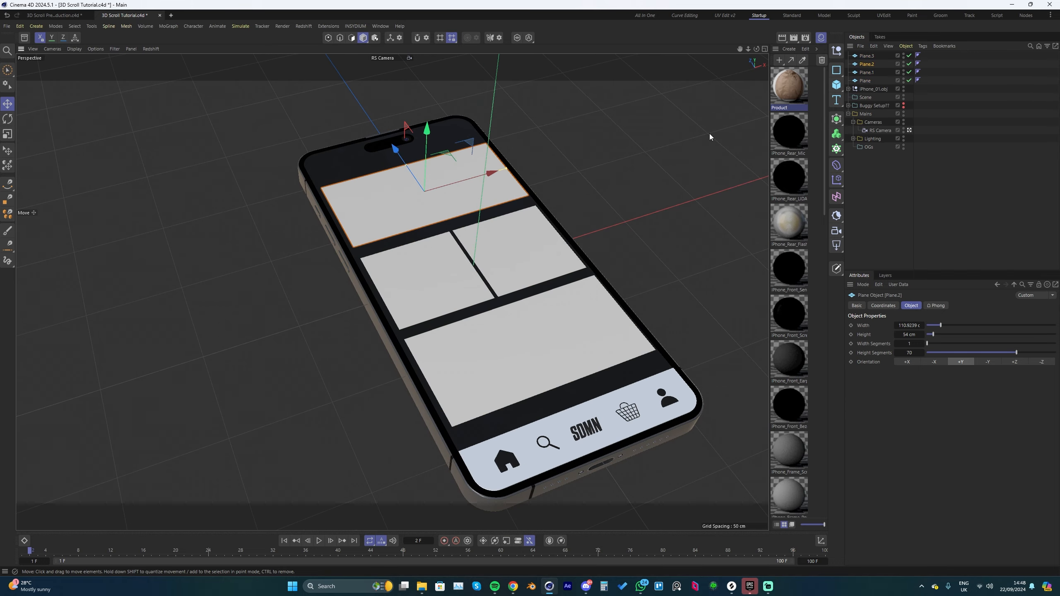
pyautogui.click(779, 60)
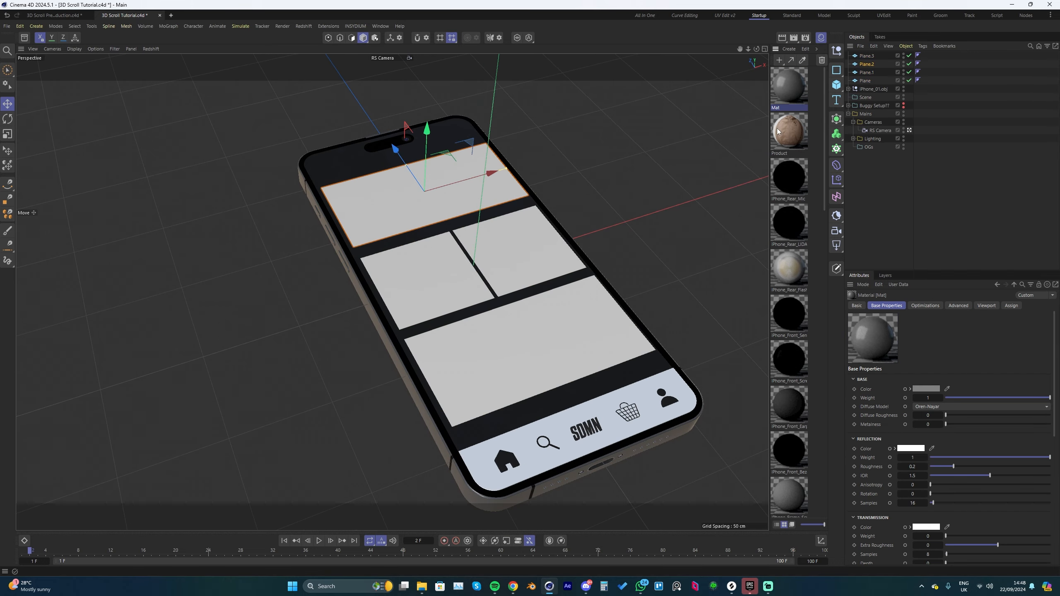
pyautogui.click(927, 389)
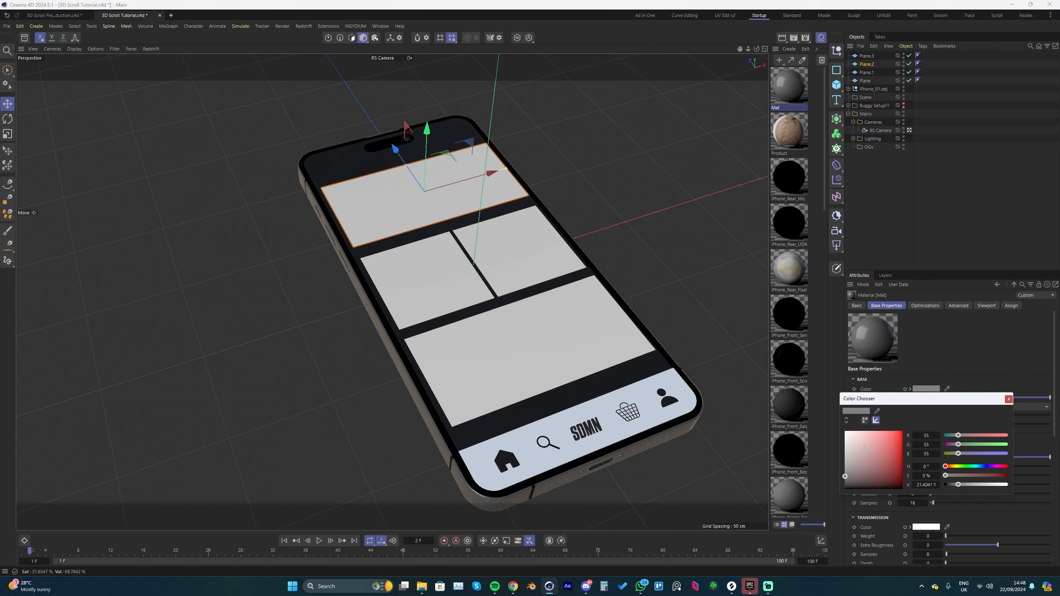
pyautogui.click(978, 466)
pyautogui.moveTo(978, 468); pyautogui.dragTo(982, 469)
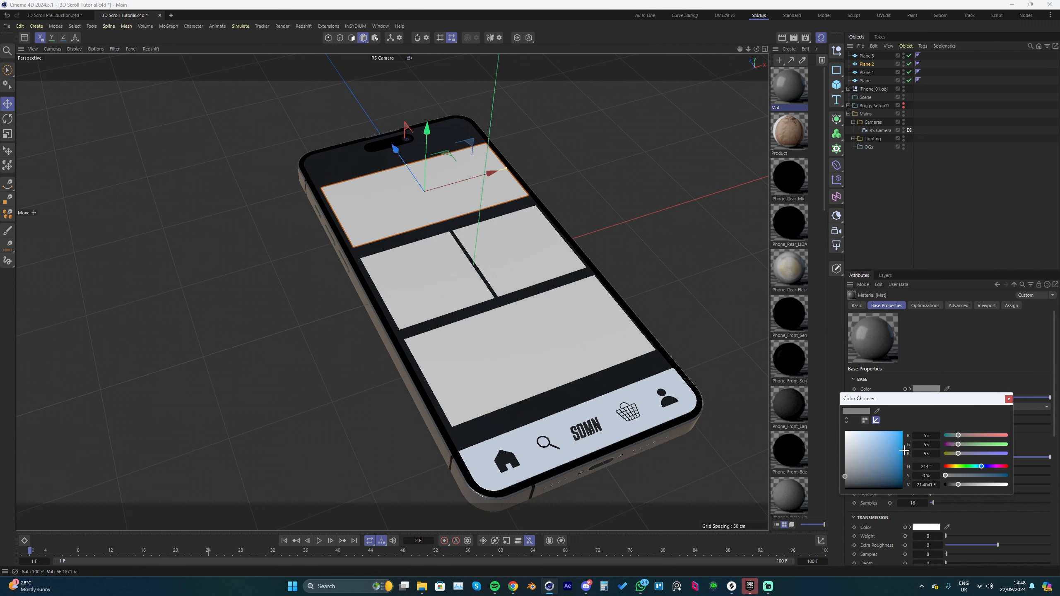
pyautogui.click(901, 434)
pyautogui.click(1008, 400)
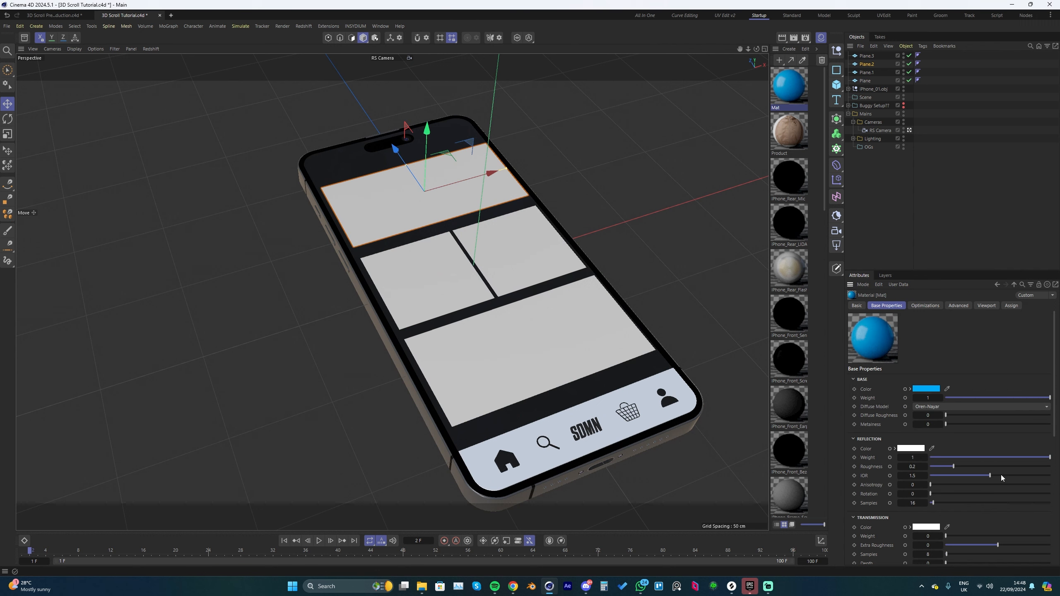
# Step: Apply the blue material to both full-width planes on the phone screen
pyautogui.moveTo(787, 92); pyautogui.dragTo(544, 356)
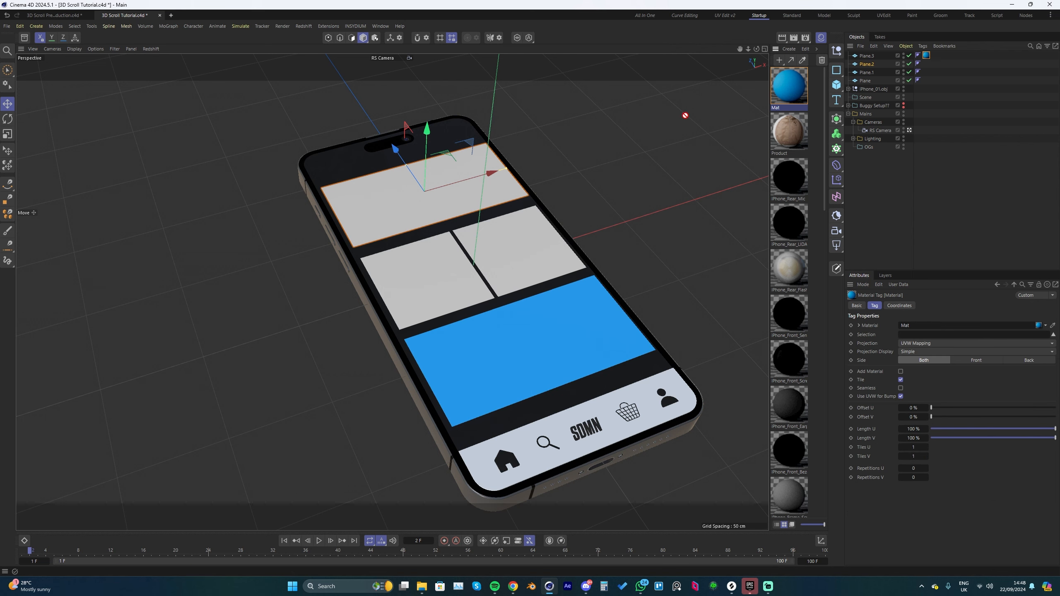
pyautogui.moveTo(684, 115); pyautogui.dragTo(443, 189)
pyautogui.keyDown('alt'); pyautogui.moveTo(568, 289); pyautogui.dragTo(554, 286); pyautogui.keyUp('alt')
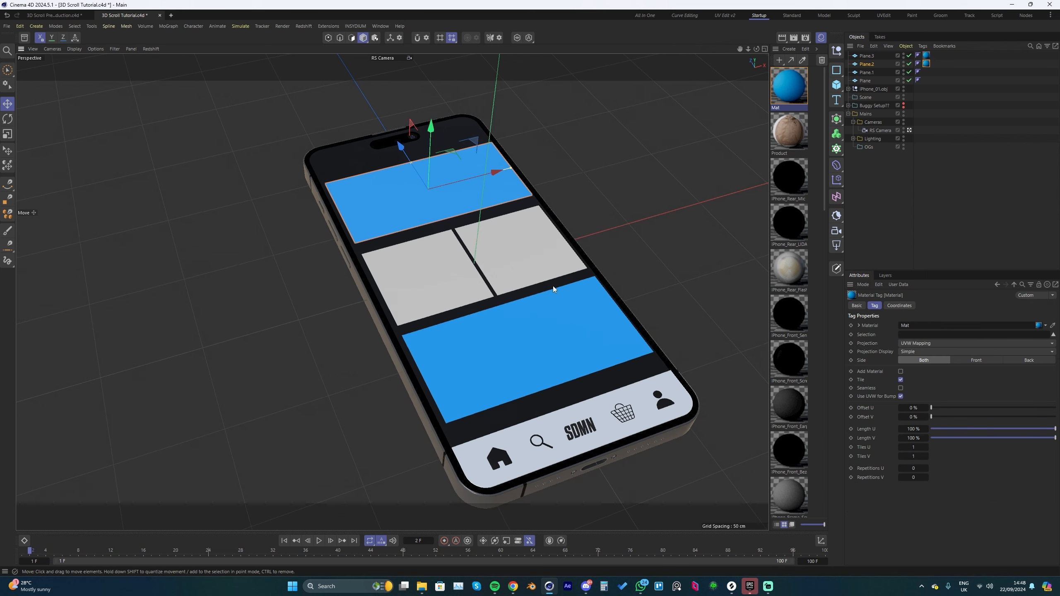
pyautogui.keyDown('alt'); pyautogui.moveTo(553, 286); pyautogui.dragTo(569, 285, button='middle'); pyautogui.keyUp('alt')
# Step: Apply the Product material to the two square planes in the middle of the phone screen
pyautogui.moveTo(793, 135); pyautogui.dragTo(467, 271)
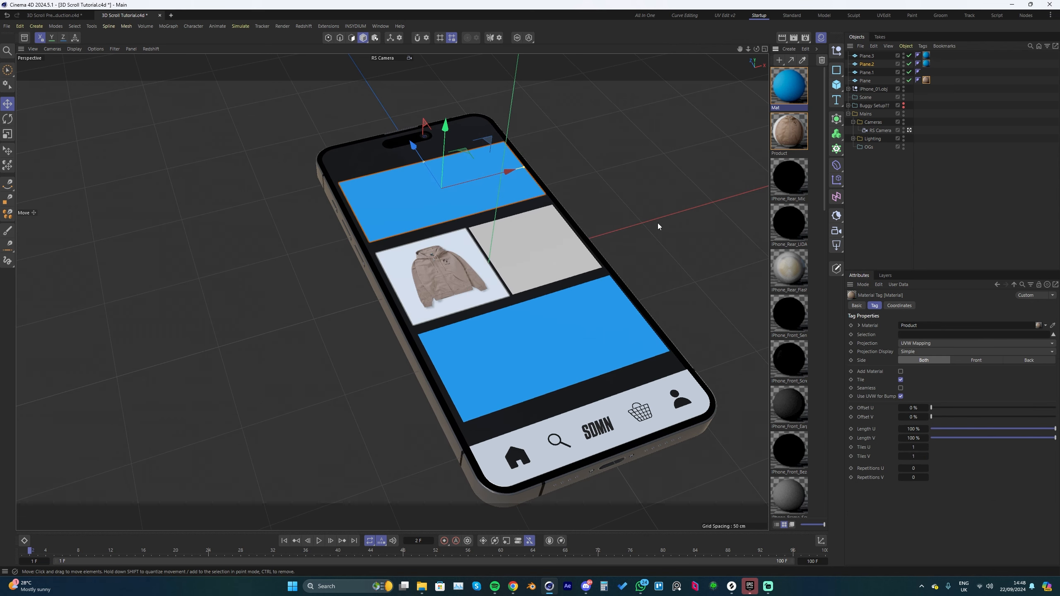
pyautogui.moveTo(543, 250); pyautogui.dragTo(534, 227)
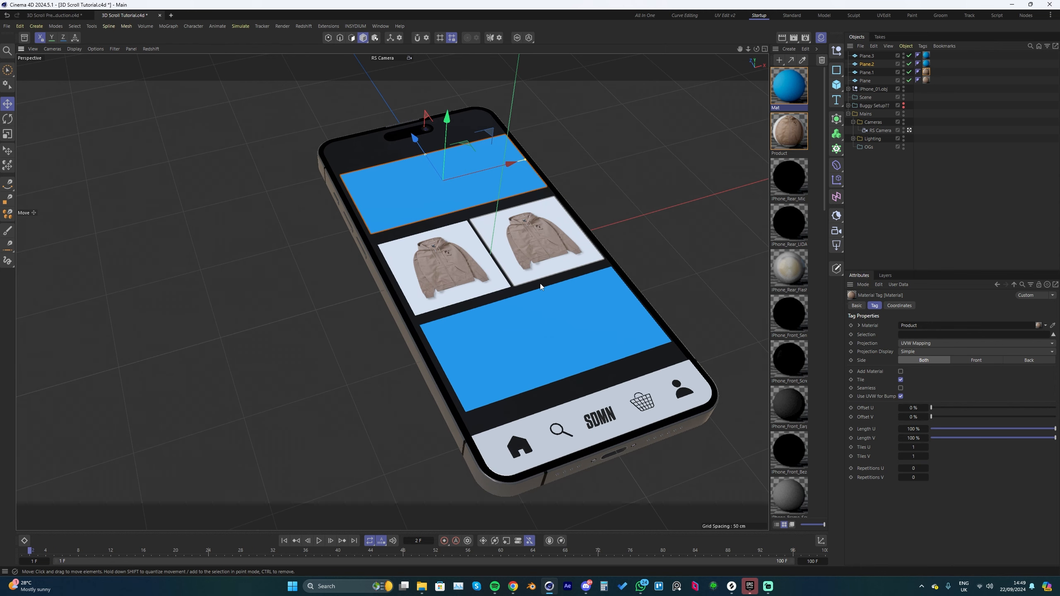
pyautogui.moveTo(541, 293)
pyautogui.keyDown('alt'); pyautogui.mouseDown()
pyautogui.moveTo(545, 285)
pyautogui.moveTo(542, 306)
pyautogui.mouseUp(); pyautogui.keyUp('alt')
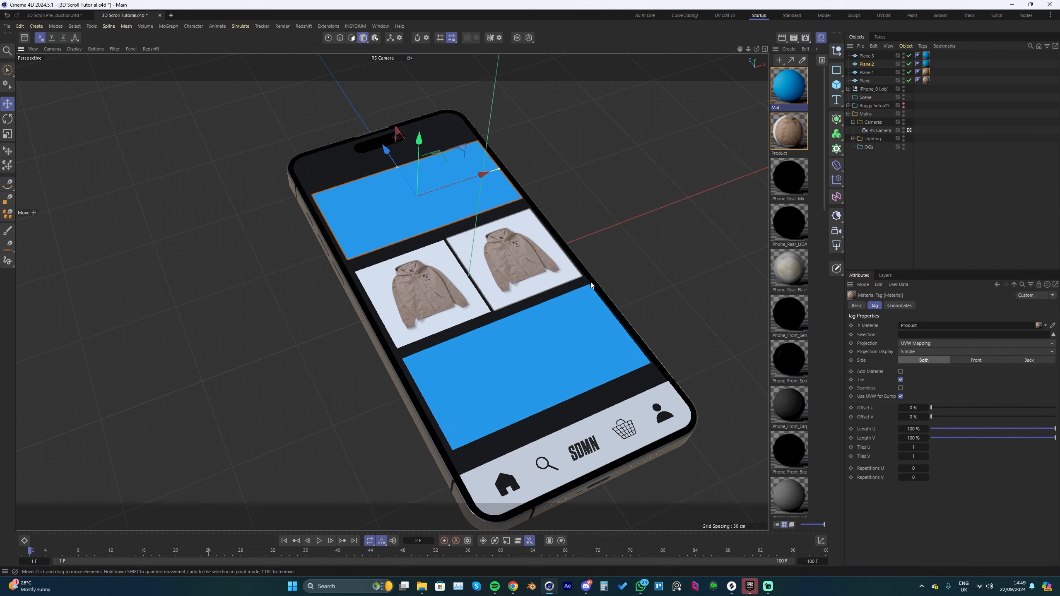
pyautogui.keyDown('alt'); pyautogui.moveTo(570, 305); pyautogui.dragTo(633, 278); pyautogui.keyUp('alt')
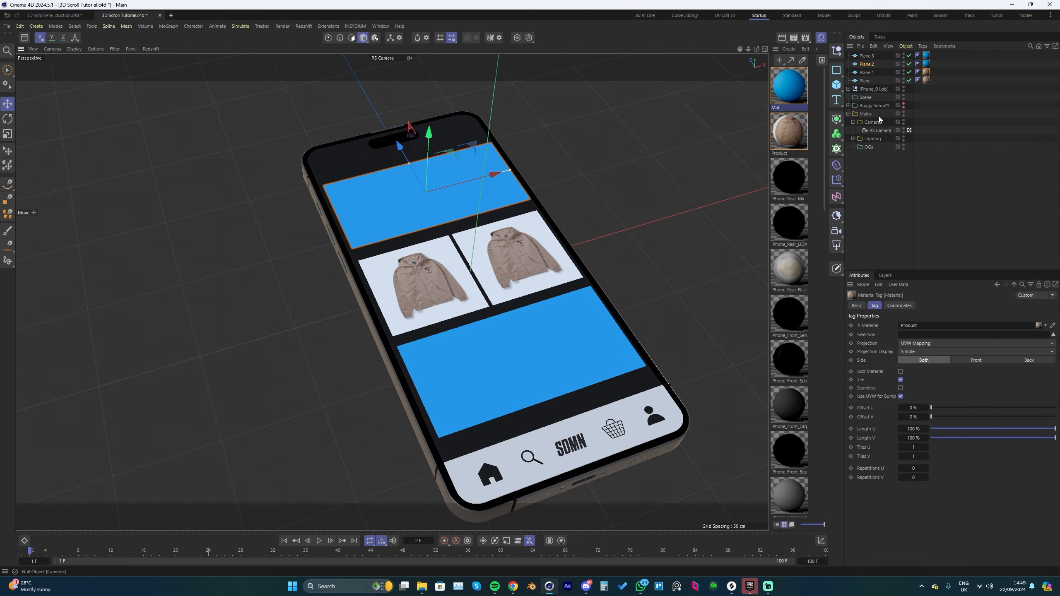
# Step: Add a Connect object and make all four planes its children
pyautogui.click(836, 118)
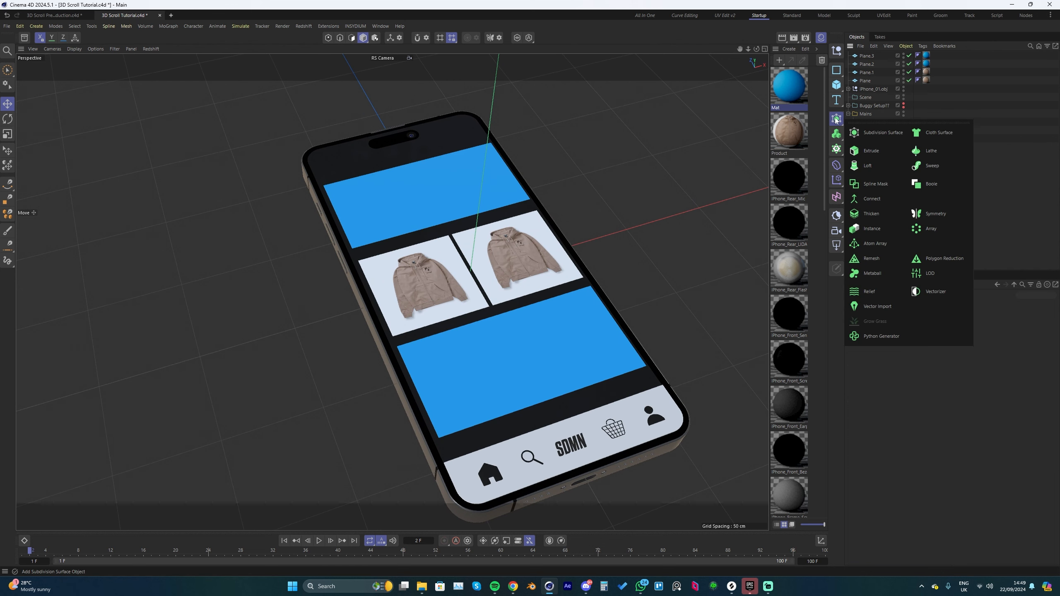
pyautogui.click(873, 199)
pyautogui.click(865, 89)
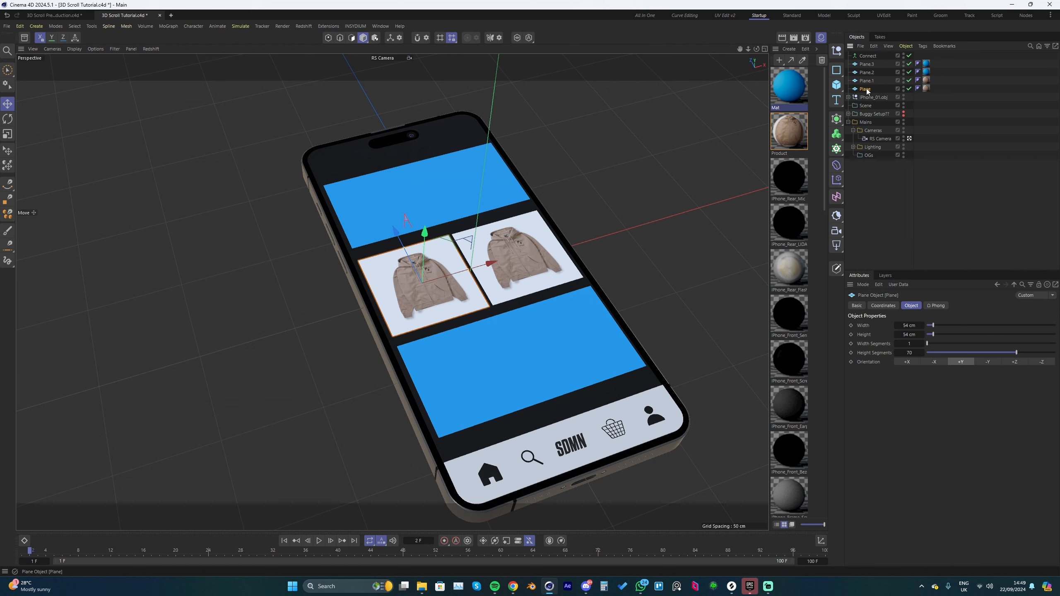
pyautogui.keyDown('shift'); pyautogui.click(866, 64); pyautogui.keyUp('shift')
pyautogui.moveTo(869, 67); pyautogui.dragTo(871, 56)
pyautogui.click(869, 56)
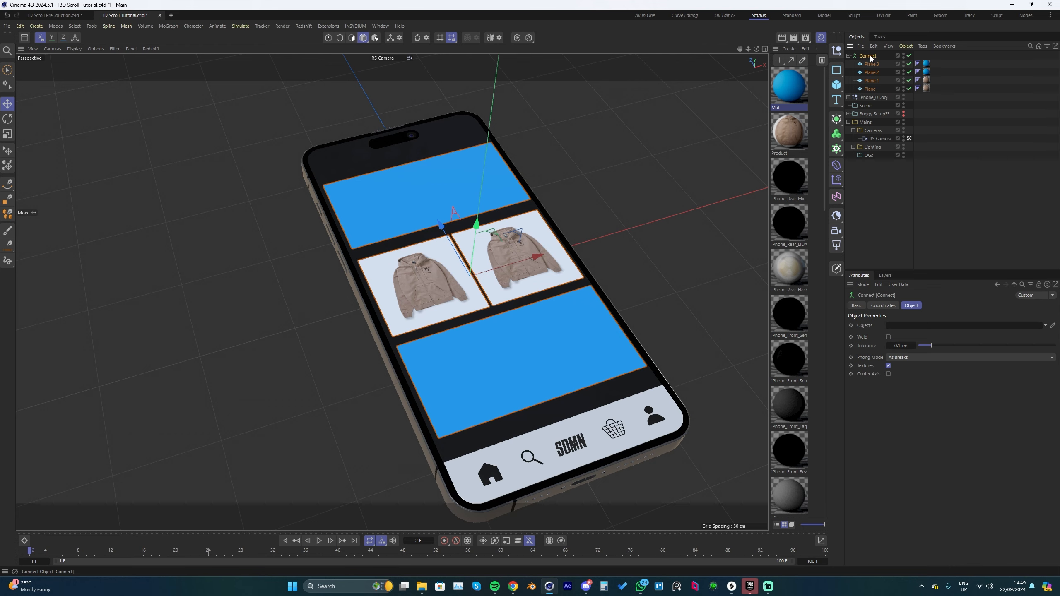
# Step: Try sliding the Connect object with its planes along the phone's length, and undo the move
pyautogui.scroll(-1, 503, 250)
pyautogui.moveTo(449, 225); pyautogui.dragTo(453, 203)
pyautogui.hotkey('ctrl', 'z')
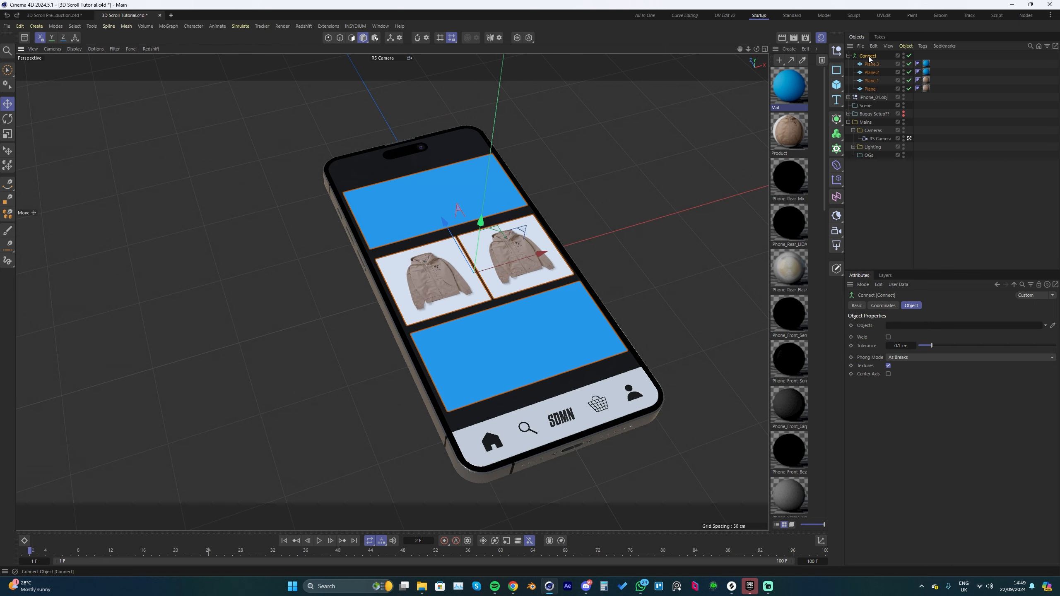
# Step: Add a Vertex Map tag to the Connect object
pyautogui.rightClick(868, 58)
pyautogui.moveTo(906, 175)
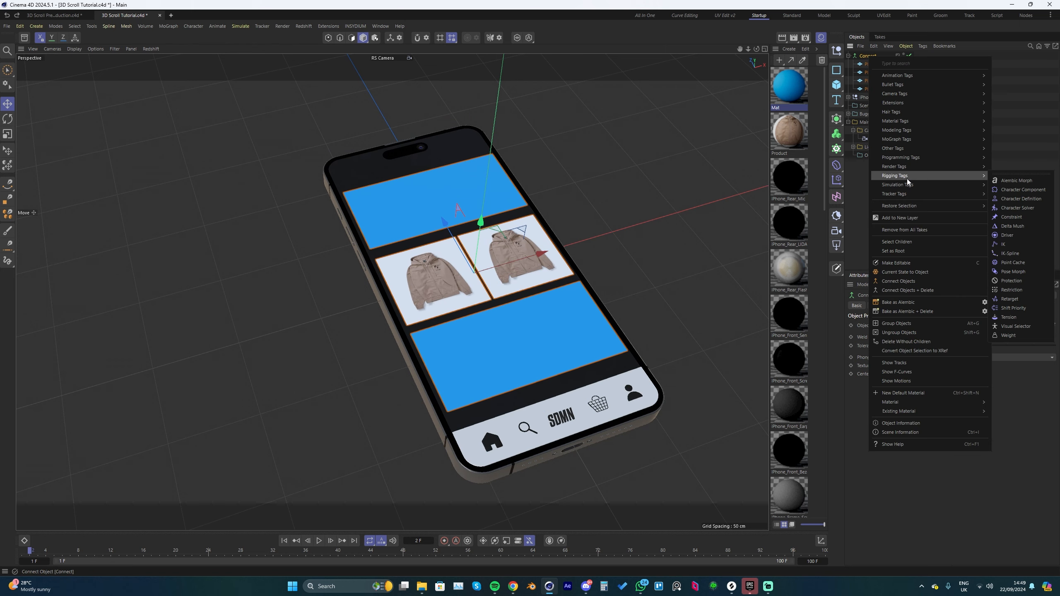
pyautogui.moveTo(902, 147)
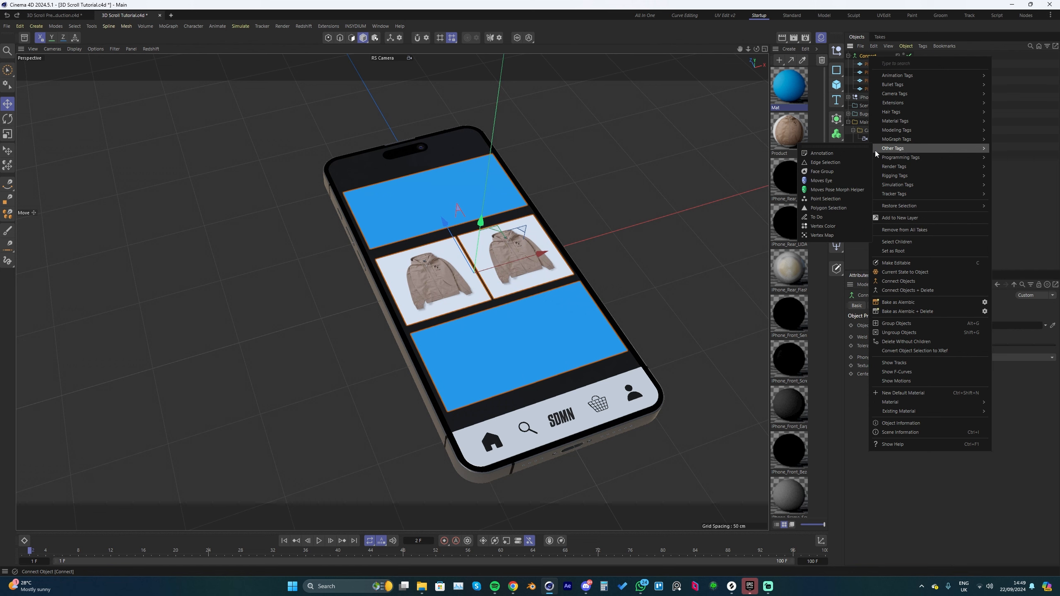
pyautogui.click(828, 237)
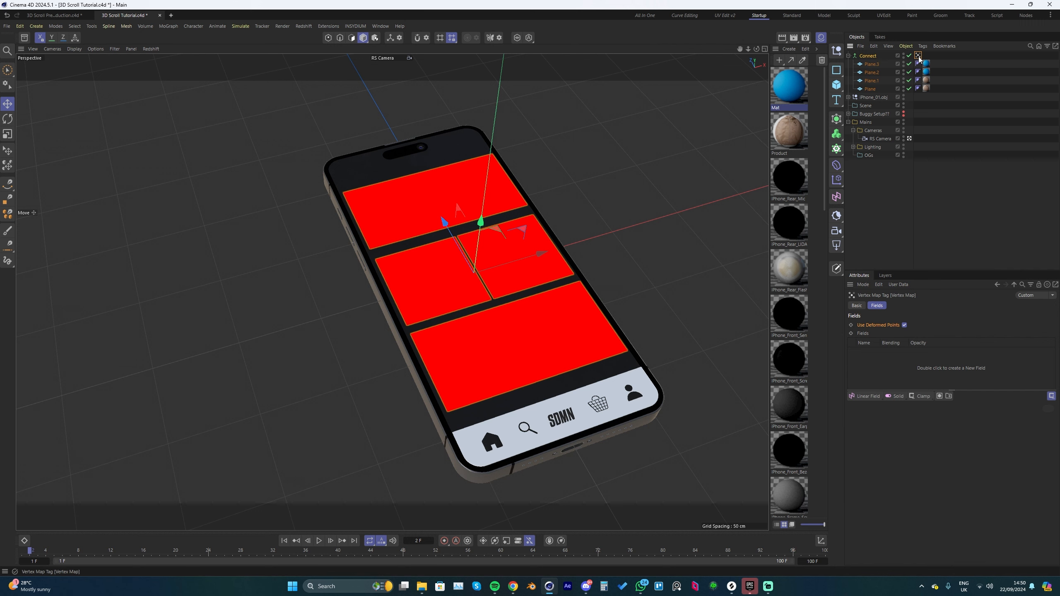
# Step: Add a Linear Field to the Vertex Map and reduce its length to 0.1 cm
pyautogui.click(866, 399)
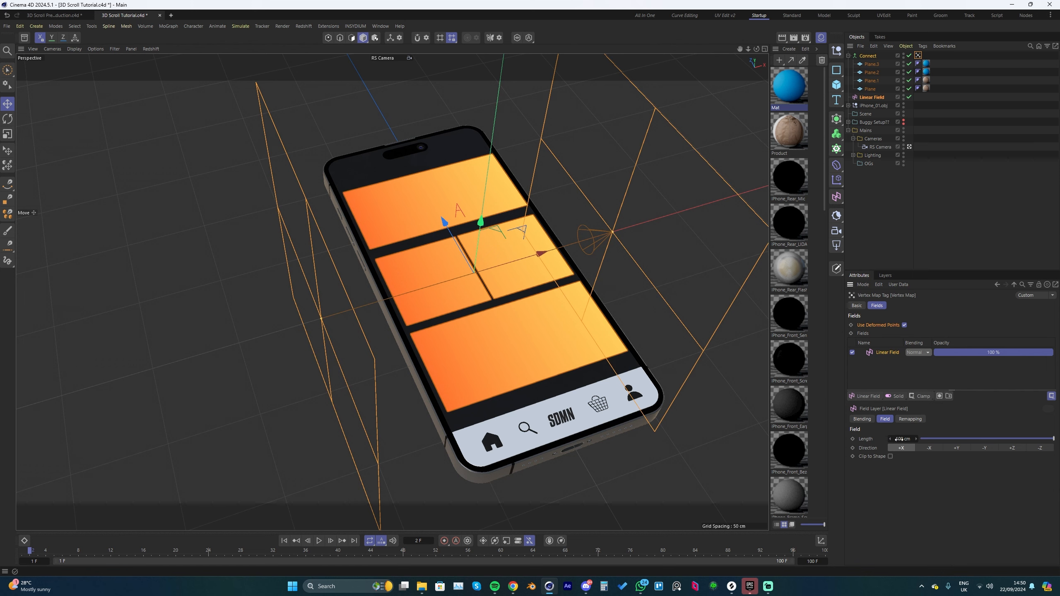
pyautogui.click(899, 439)
pyautogui.press('BackSpace')
pyautogui.write('0')
pyautogui.press('Return')
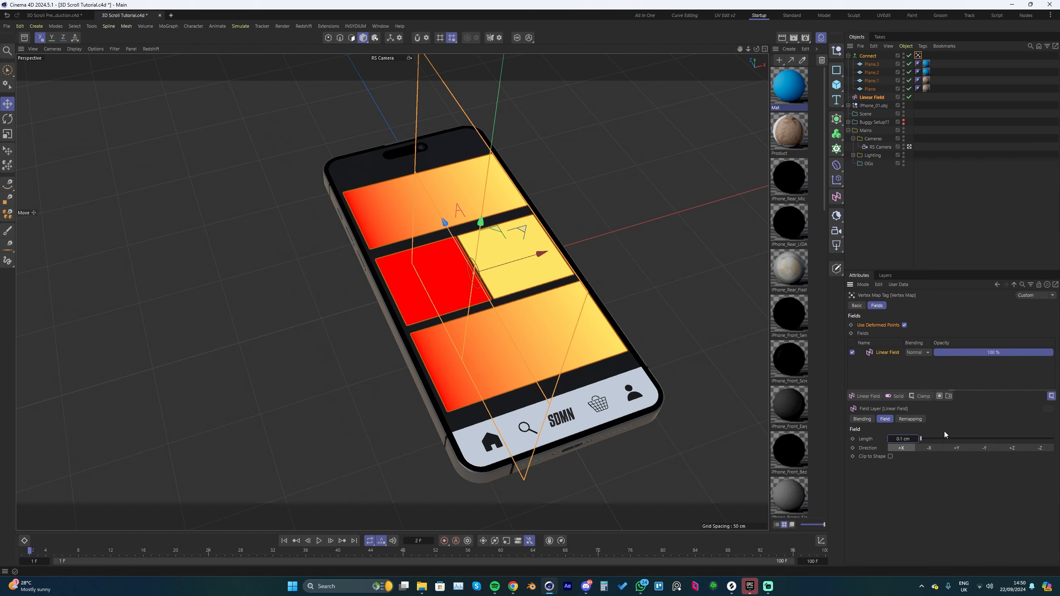
# Step: Set the Linear Field's direction to +Z and move it to the navigation bar end of the phone
pyautogui.keyDown('alt'); pyautogui.moveTo(745, 406); pyautogui.dragTo(645, 374); pyautogui.keyUp('alt')
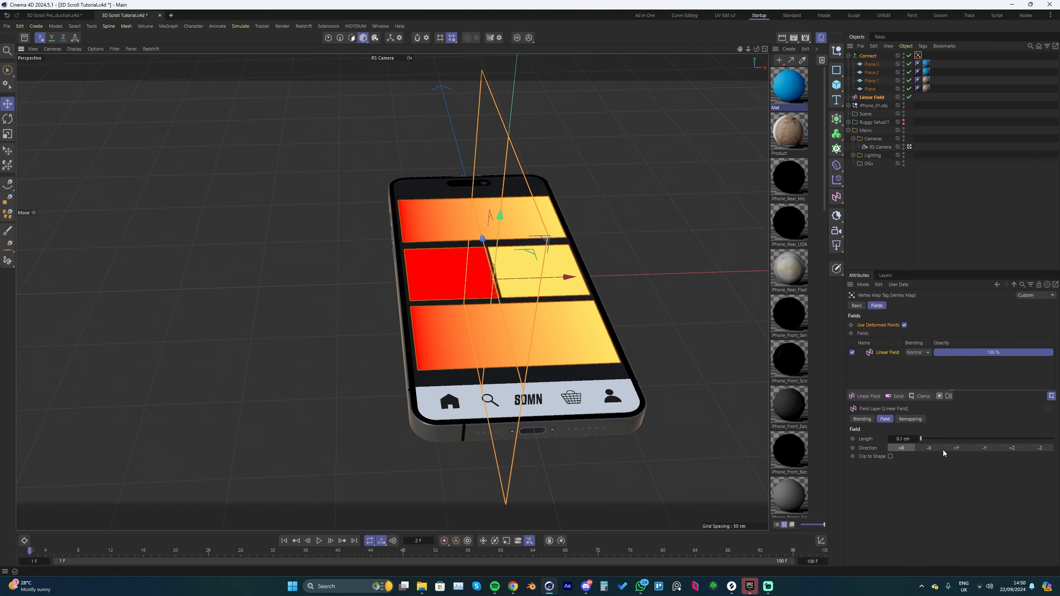
pyautogui.click(1006, 449)
pyautogui.keyDown('alt'); pyautogui.moveTo(567, 342); pyautogui.dragTo(596, 353); pyautogui.keyUp('alt')
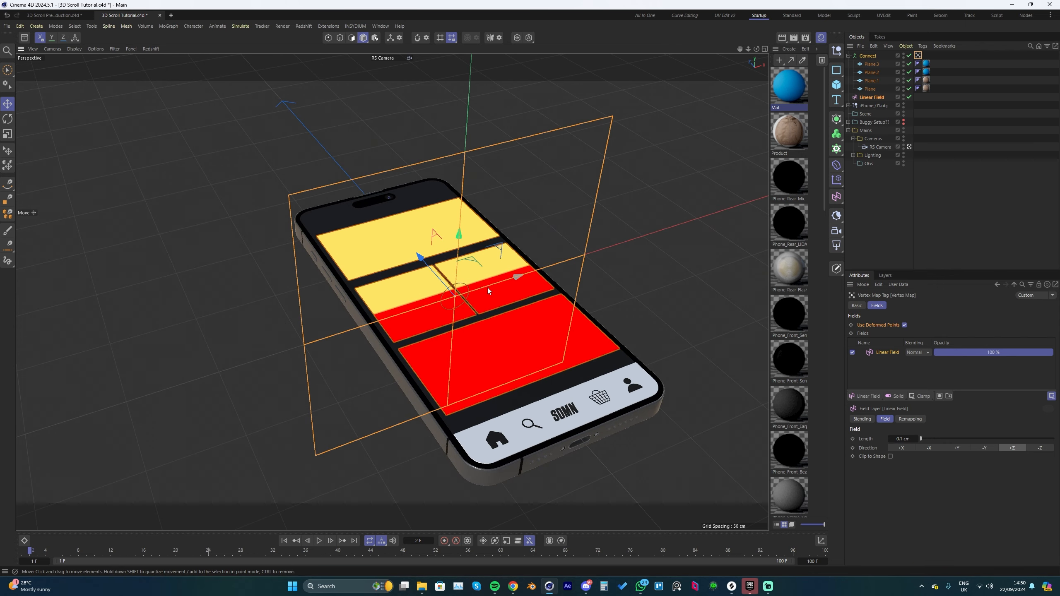
pyautogui.scroll(-2, 490, 288)
pyautogui.keyDown('alt'); pyautogui.moveTo(490, 288); pyautogui.dragTo(395, 284); pyautogui.keyUp('alt')
pyautogui.scroll(4, 532, 354)
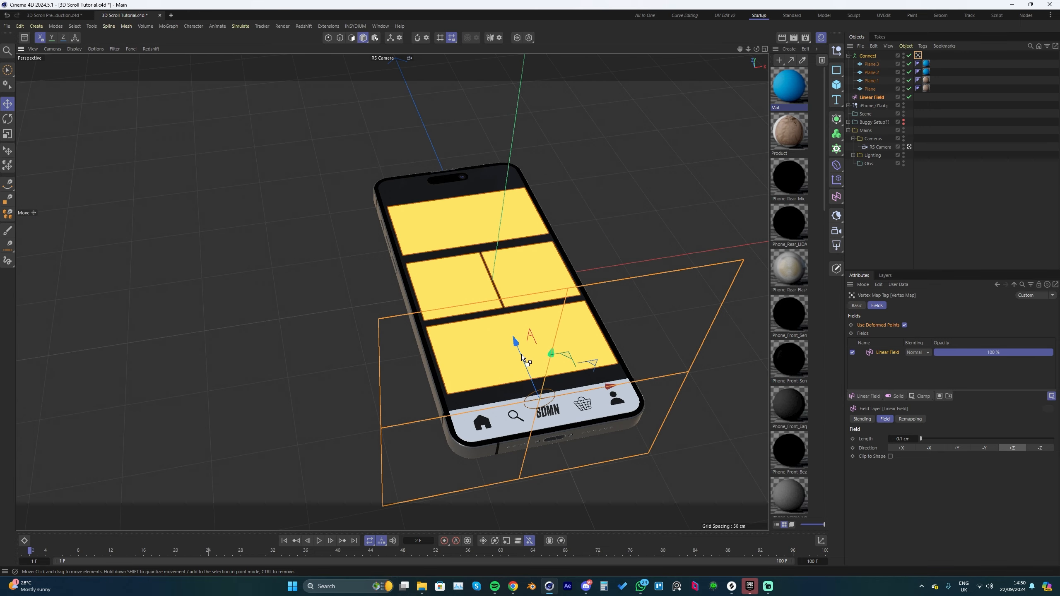
# Step: Duplicate the Linear Field to the camera cutout end of the phone and set the copy's direction to -Z
pyautogui.keyDown('ctrl'); pyautogui.moveTo(517, 346); pyautogui.dragTo(336, 278); pyautogui.keyUp('ctrl')
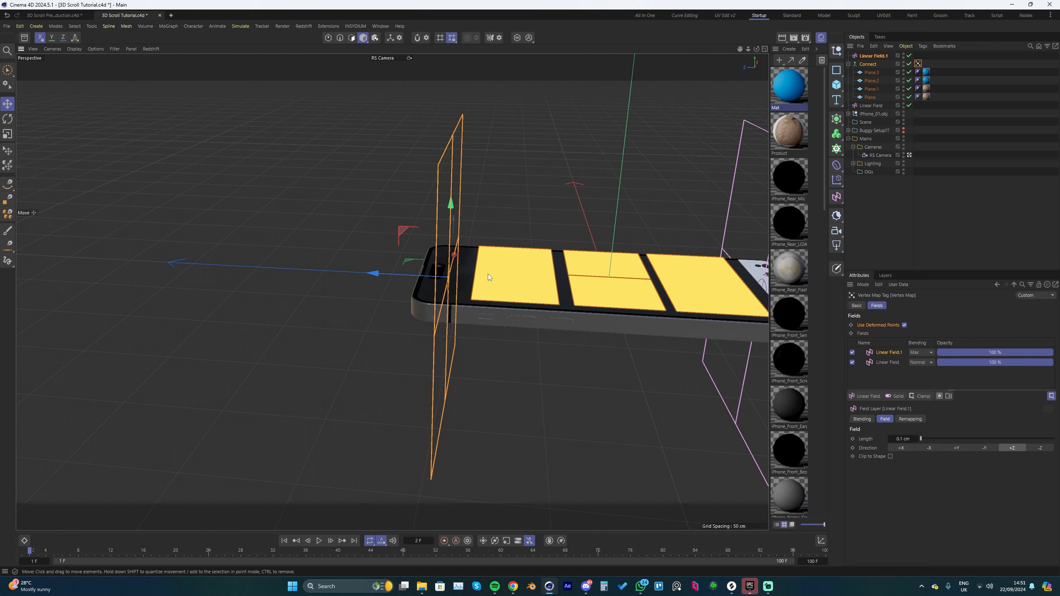
pyautogui.keyDown('alt'); pyautogui.moveTo(573, 291); pyautogui.dragTo(492, 292); pyautogui.keyUp('alt')
pyautogui.click(1041, 448)
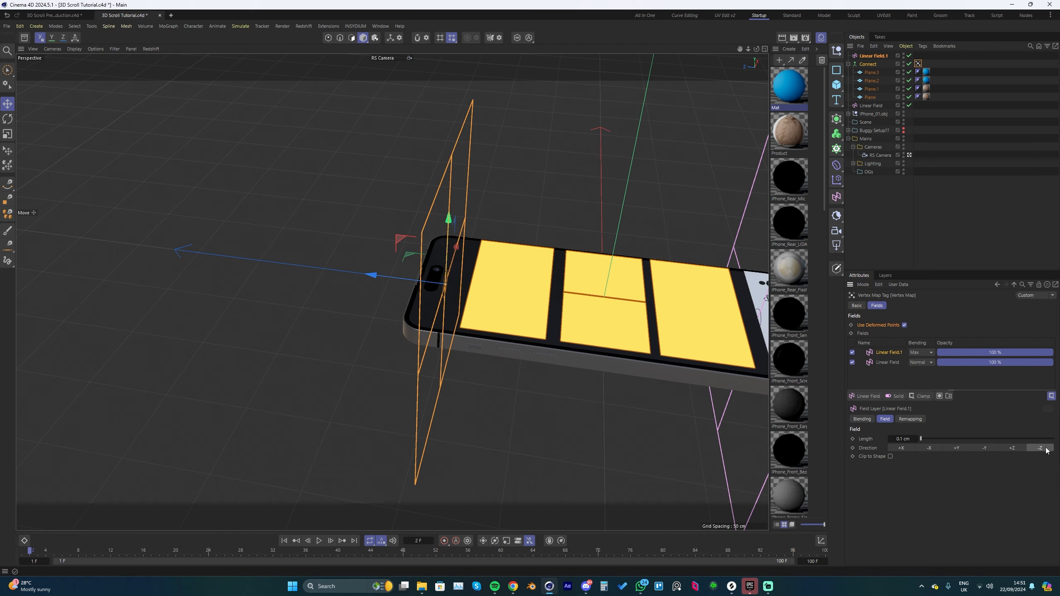
pyautogui.keyDown('alt'); pyautogui.moveTo(540, 339); pyautogui.dragTo(618, 334); pyautogui.keyUp('alt')
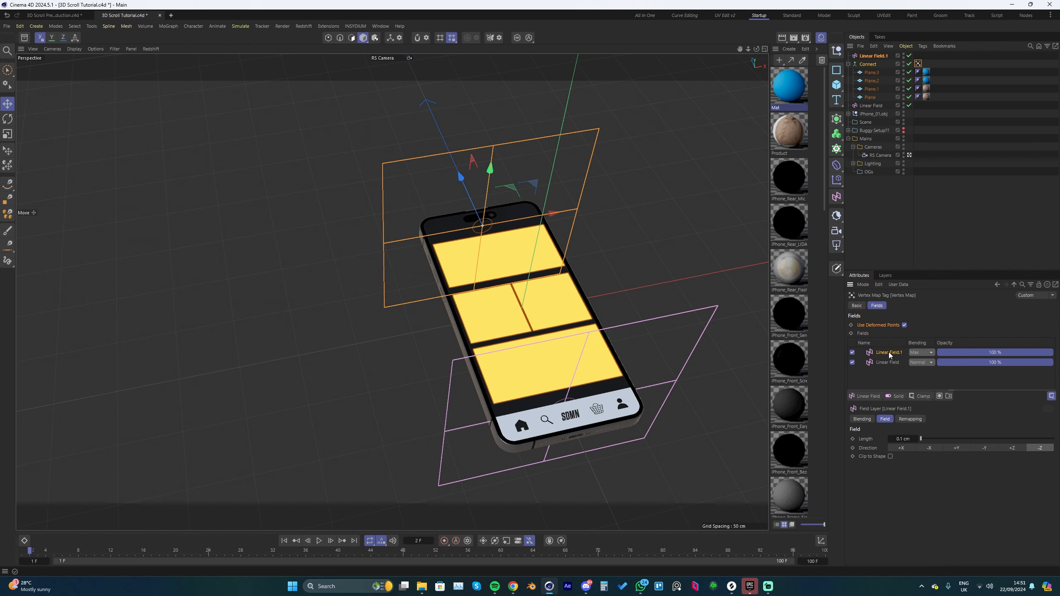
# Step: Set the duplicated Linear Field's blending to Multiply in the Vertex Map, and place it below the Connect object in the hierarchy
pyautogui.click(921, 353)
pyautogui.click(925, 408)
pyautogui.moveTo(868, 64); pyautogui.dragTo(870, 53)
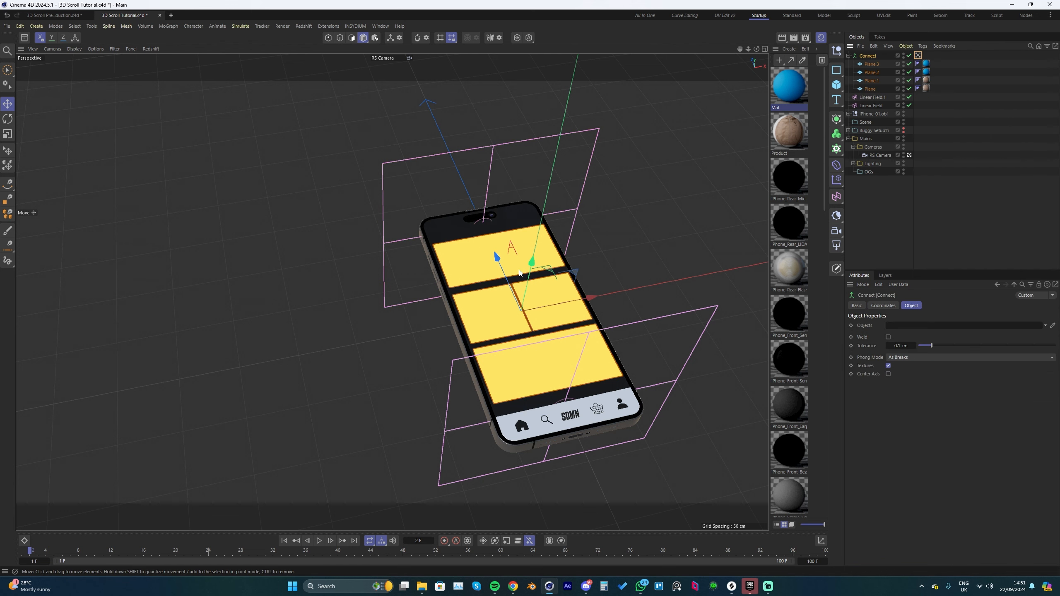
pyautogui.moveTo(520, 270)
pyautogui.keyDown('alt'); pyautogui.mouseDown()
pyautogui.moveTo(538, 263)
pyautogui.moveTo(490, 244)
pyautogui.moveTo(438, 123)
pyautogui.moveTo(591, 409)
pyautogui.moveTo(440, 136)
pyautogui.moveTo(507, 267)
pyautogui.mouseUp(); pyautogui.keyUp('alt')
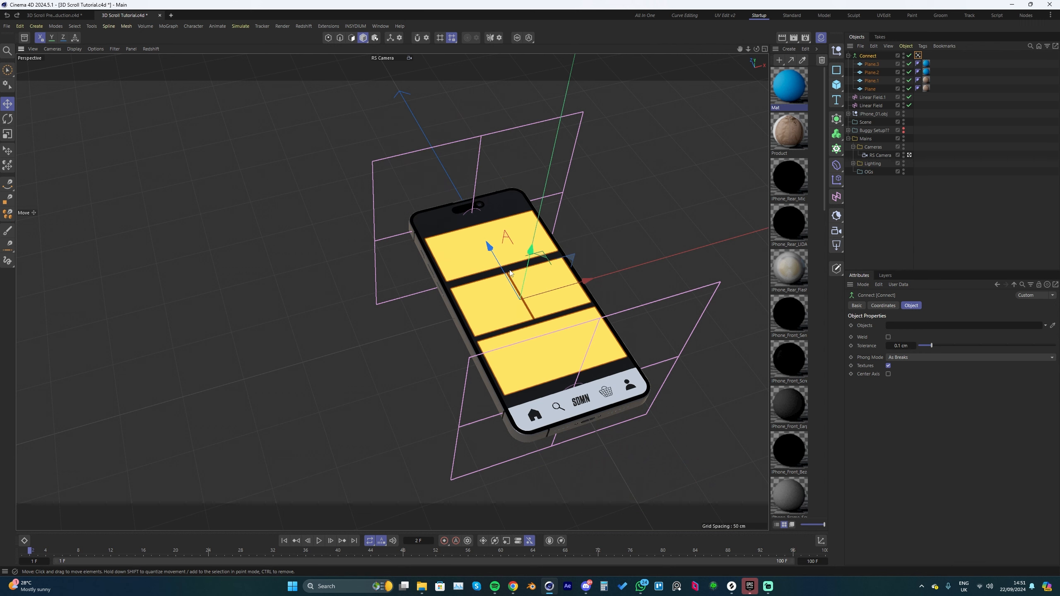
pyautogui.click(917, 55)
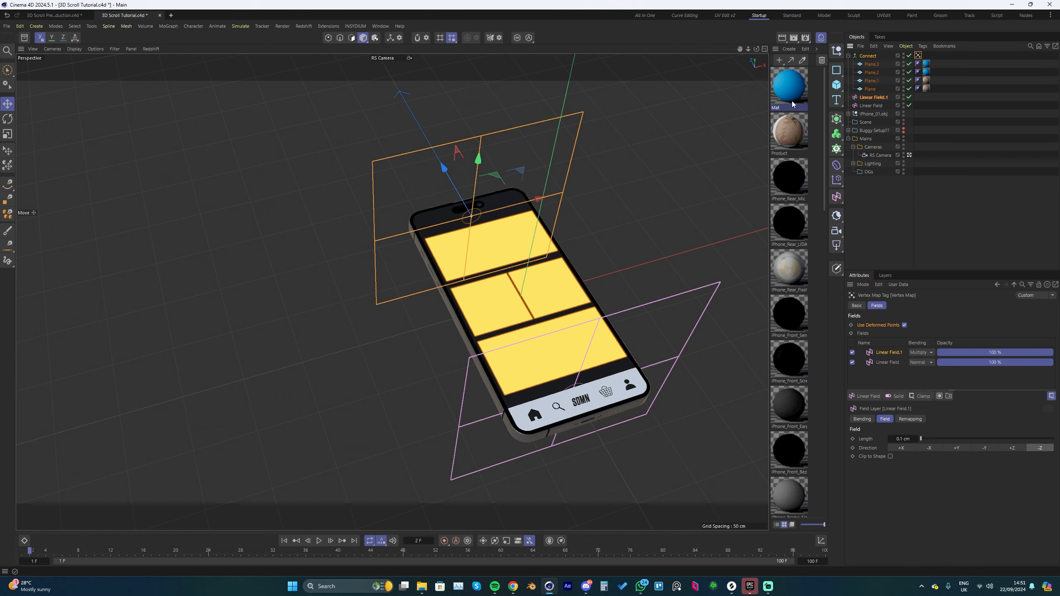
# Step: Open the Product material's node graph and add a Vertex Attribute node
pyautogui.doubleClick(792, 142)
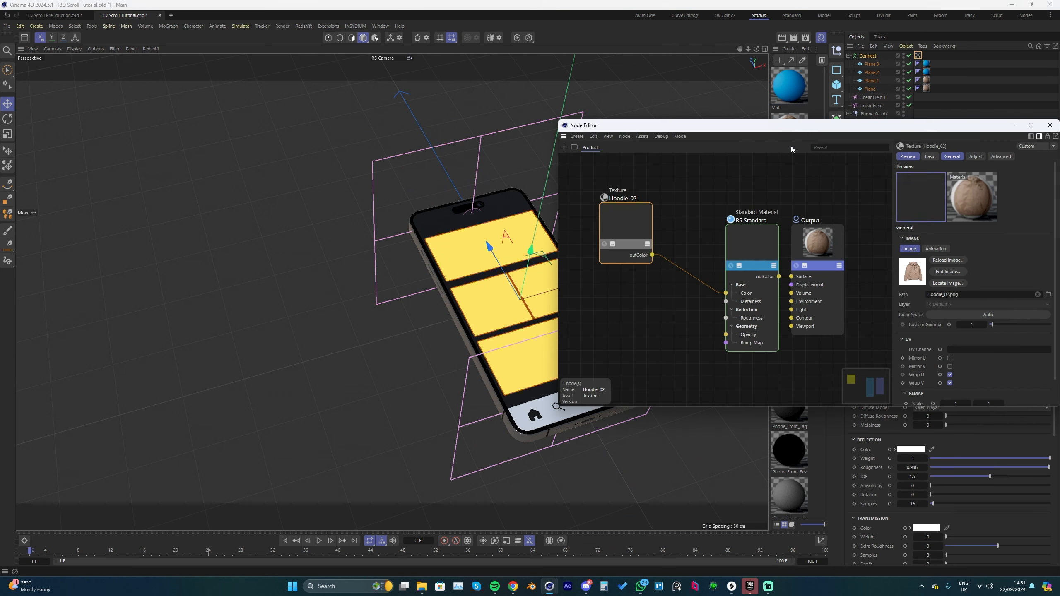
pyautogui.doubleClick(613, 321)
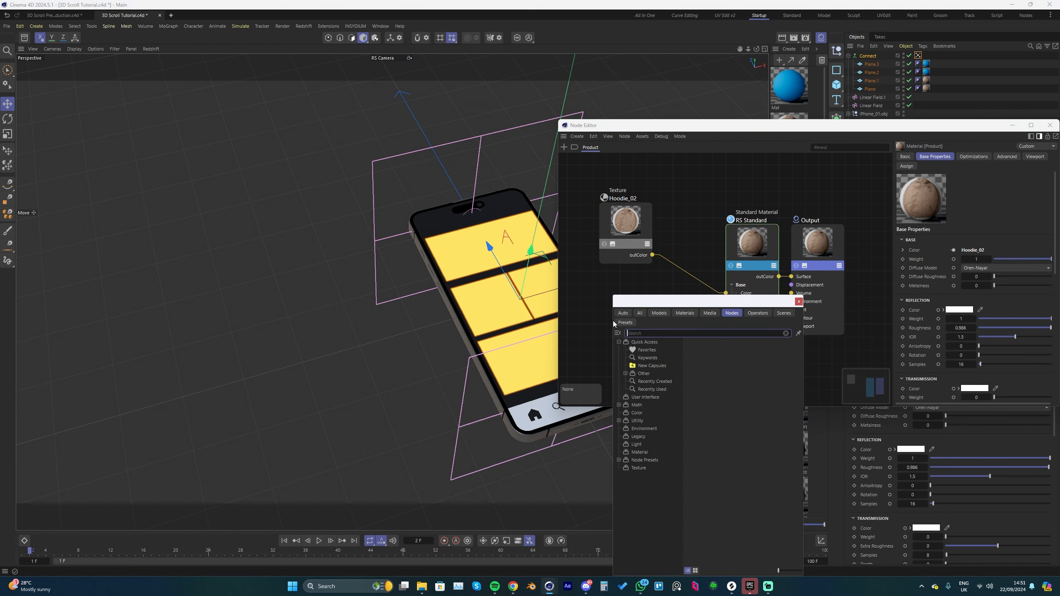
pyautogui.write('vertex')
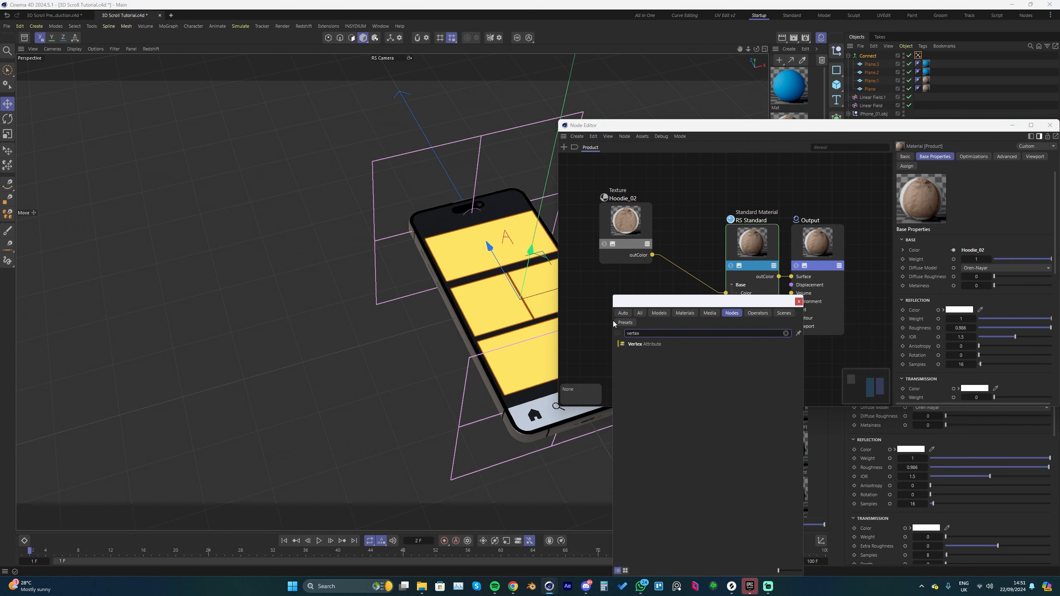
pyautogui.press('Down')
pyautogui.press('Return')
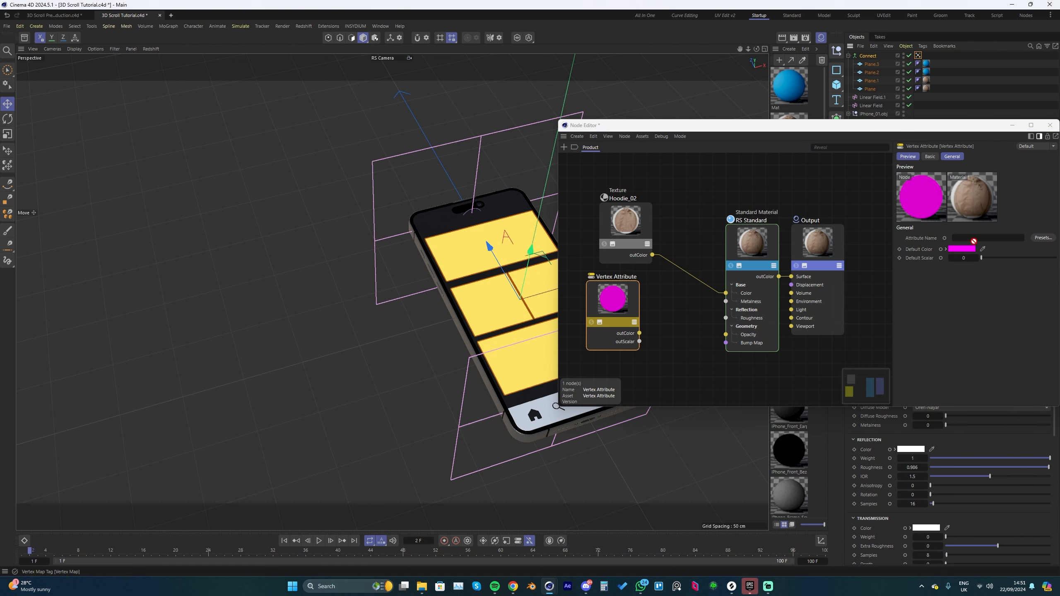
# Step: Assign the Connect object's Vertex Map as the attribute name and connect the node's outColor to the Product material's Opacity
pyautogui.moveTo(976, 244); pyautogui.dragTo(975, 243)
pyautogui.moveTo(944, 127); pyautogui.dragTo(909, 131)
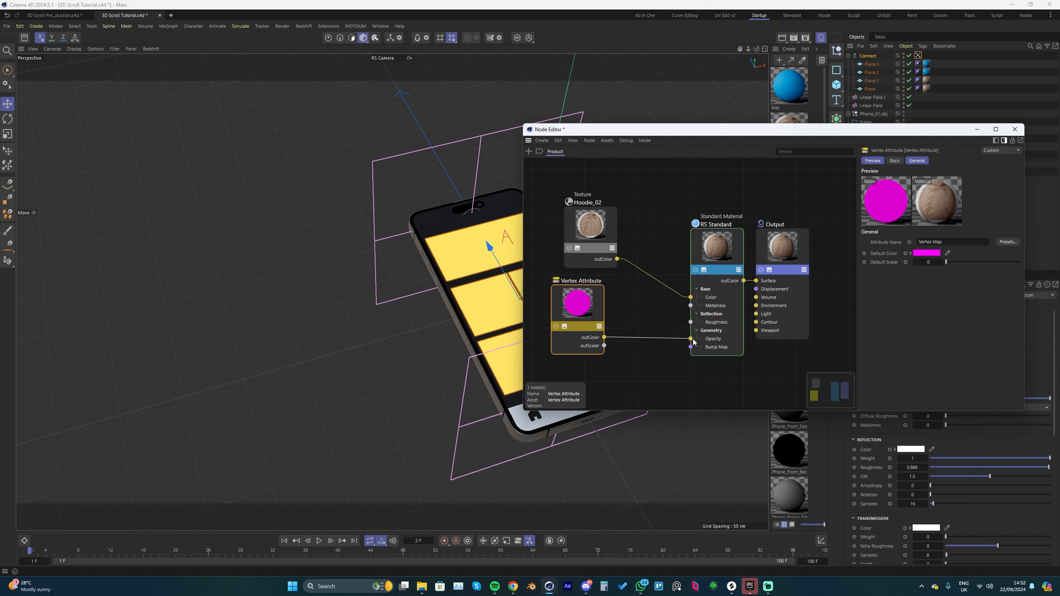
pyautogui.moveTo(694, 342); pyautogui.dragTo(692, 339)
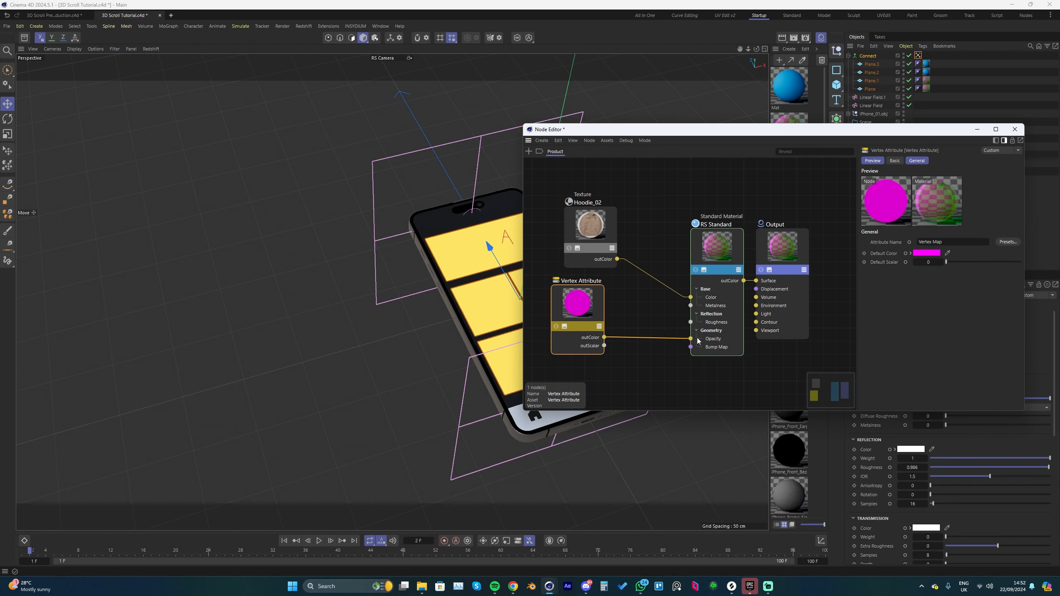
pyautogui.click(1015, 129)
# Step: Add a Vertex Attribute node using the Vertex Map to the blue Mat material and connect its outColor to Opacity
pyautogui.doubleClick(788, 90)
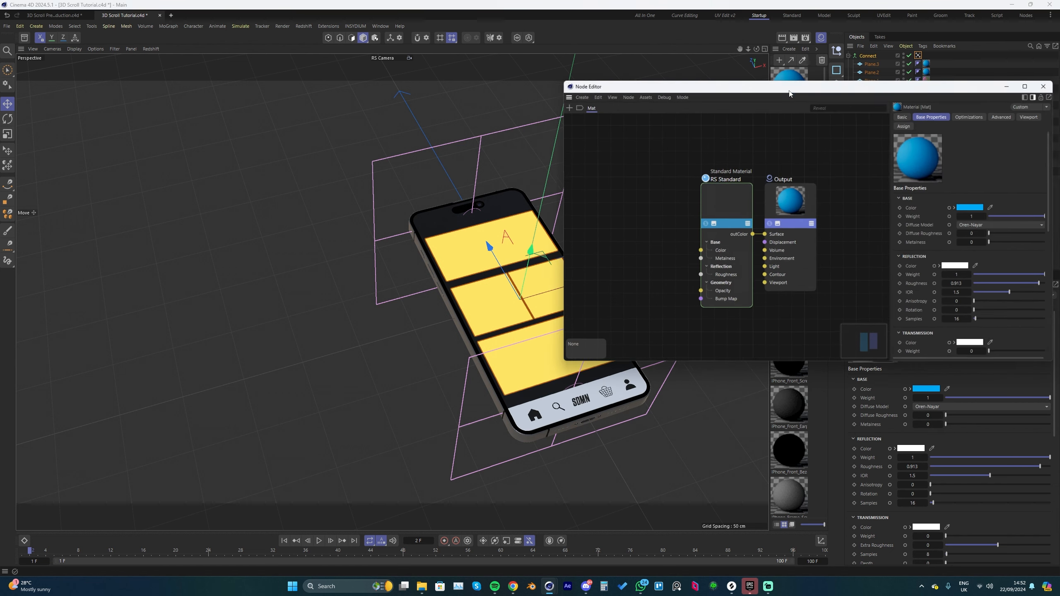
pyautogui.doubleClick(613, 270)
pyautogui.write('vertex')
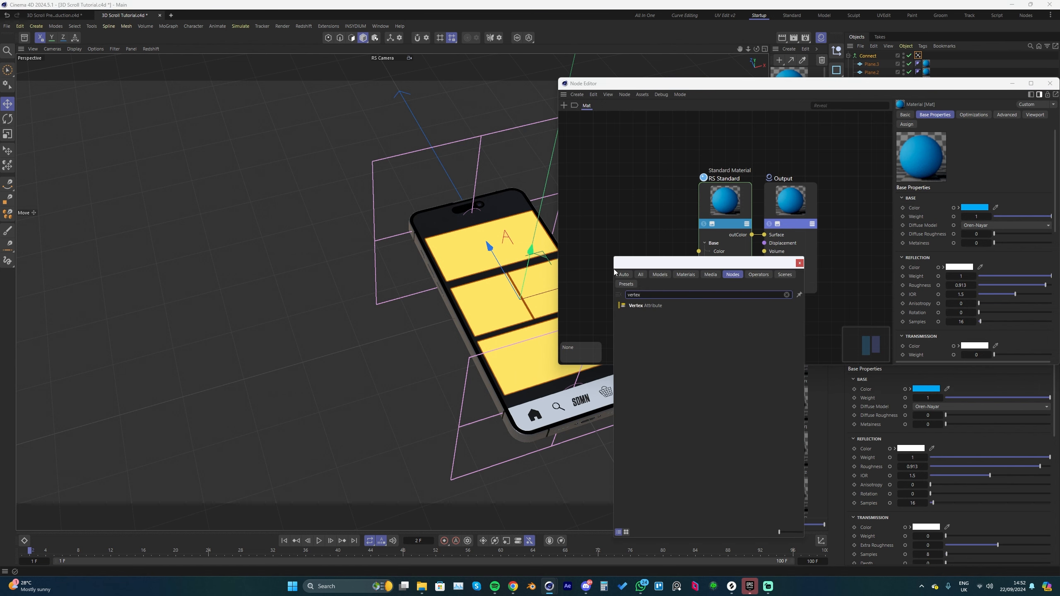
pyautogui.press('Return')
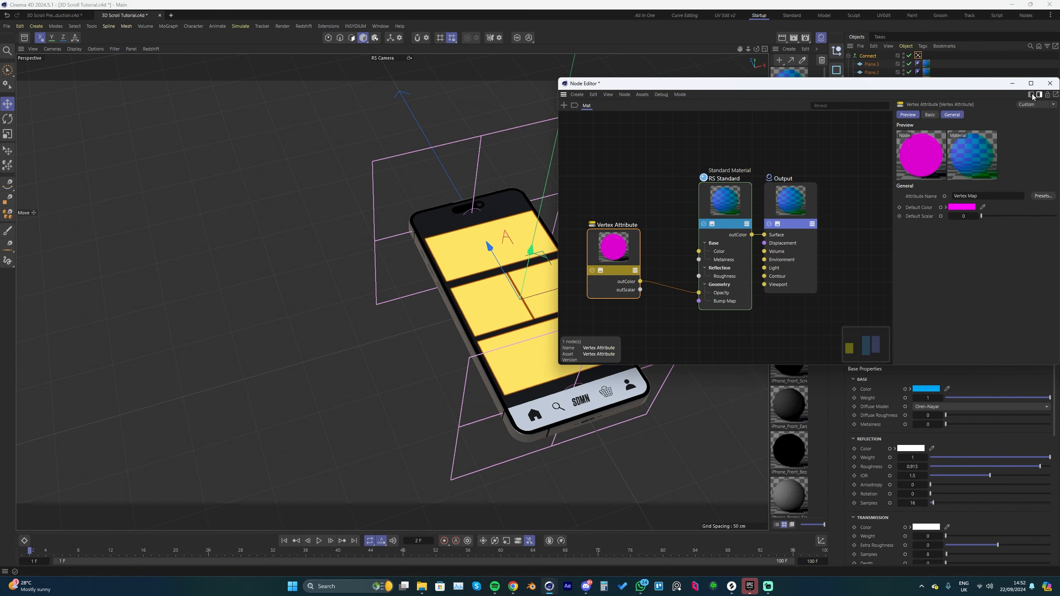
pyautogui.click(1051, 85)
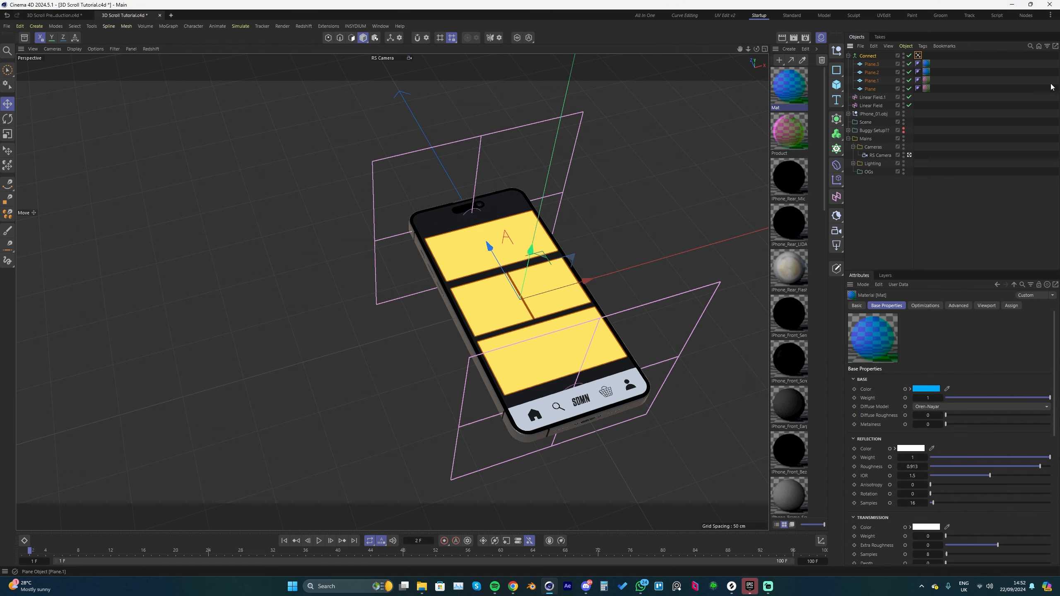
# Step: Slide the Connect object along its Z axis over the phone screen to test the opacity mask
pyautogui.click(871, 57)
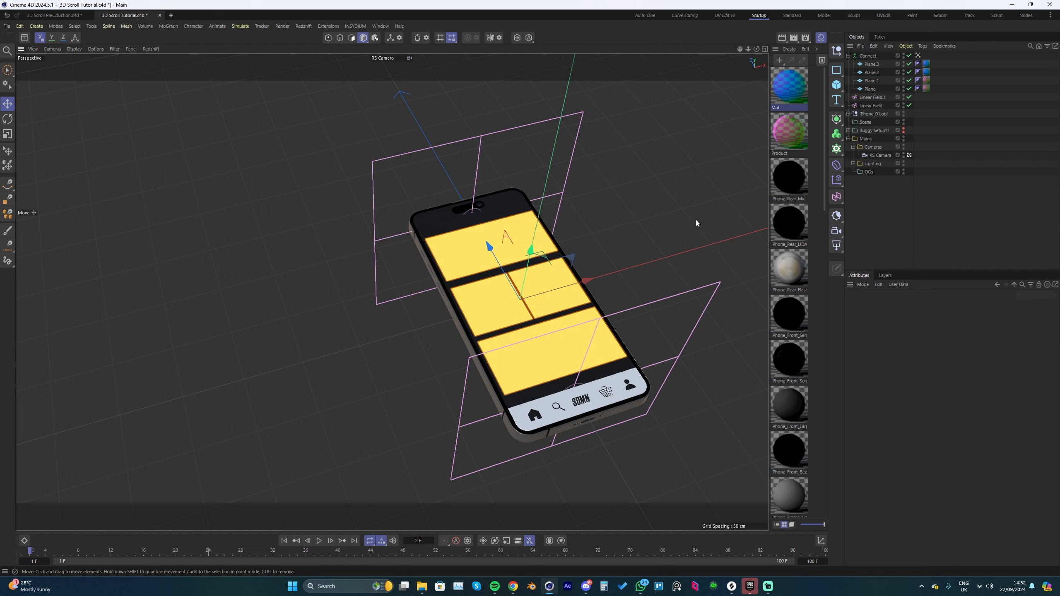
pyautogui.click(633, 244)
pyautogui.keyDown('alt'); pyautogui.moveTo(692, 198); pyautogui.dragTo(563, 261); pyautogui.keyUp('alt')
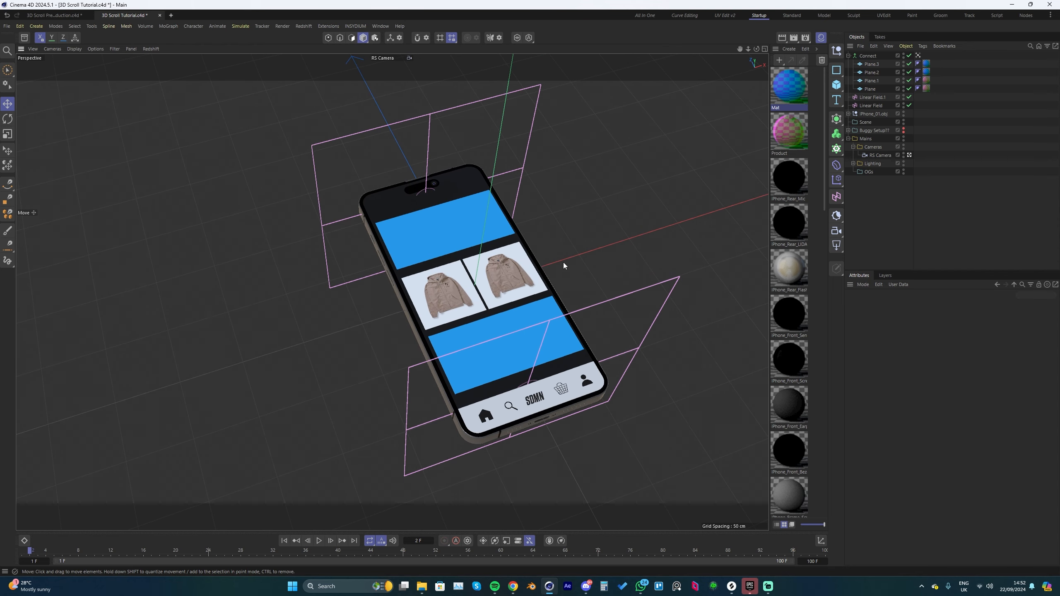
pyautogui.click(867, 57)
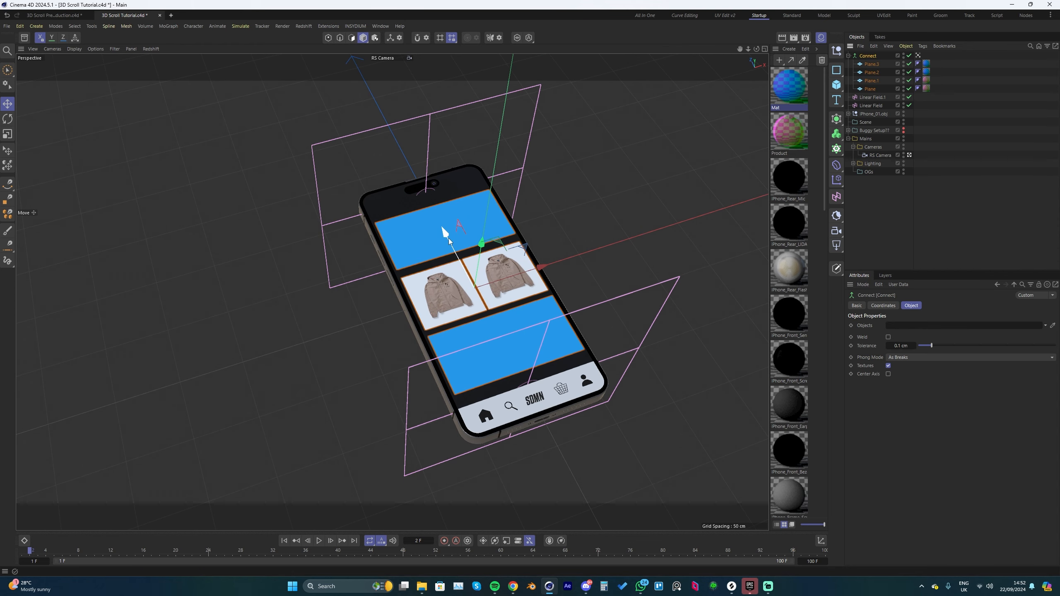
pyautogui.moveTo(447, 240)
pyautogui.mouseDown()
pyautogui.moveTo(367, 86)
pyautogui.moveTo(395, 166)
pyautogui.moveTo(490, 317)
pyautogui.moveTo(500, 409)
pyautogui.moveTo(487, 343)
pyautogui.moveTo(436, 239)
pyautogui.mouseUp()
pyautogui.moveTo(444, 253); pyautogui.dragTo(444, 253)
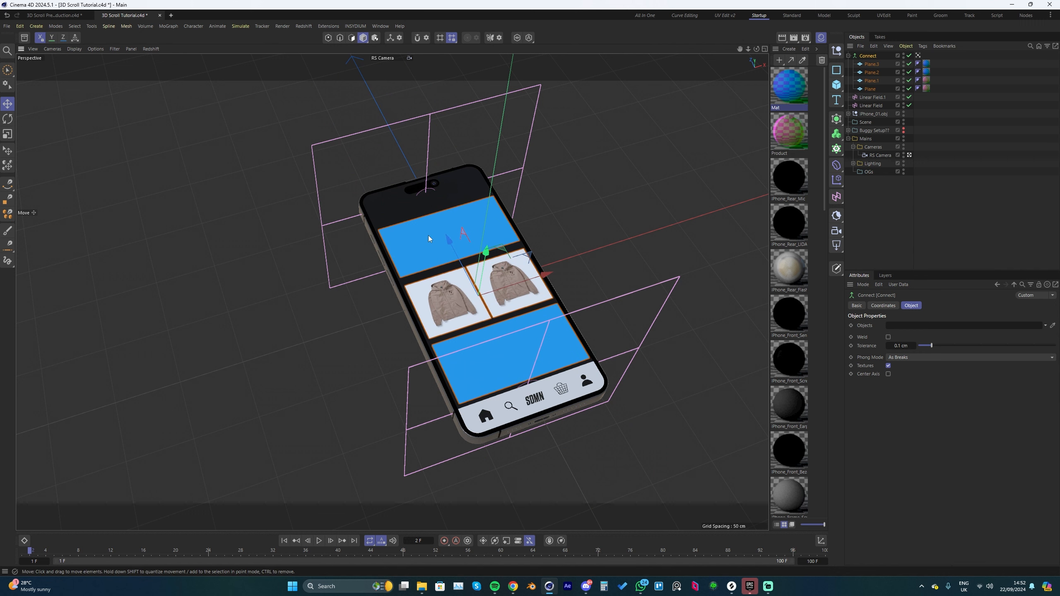
# Step: Duplicate the blue plane nearest the camera cutout four times along Z, continuing the row beyond the phone
pyautogui.click(872, 65)
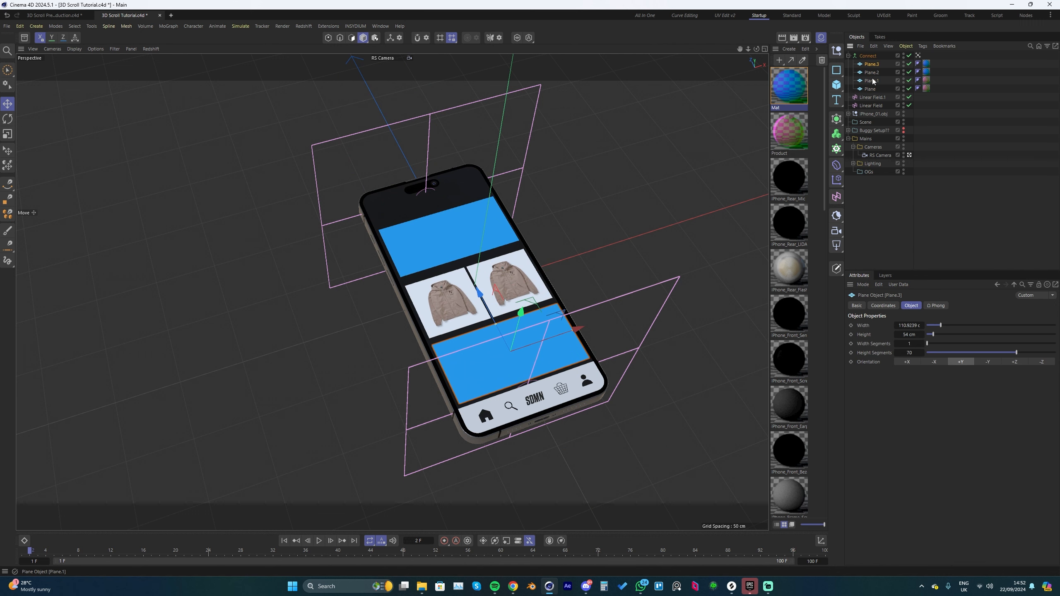
pyautogui.click(875, 73)
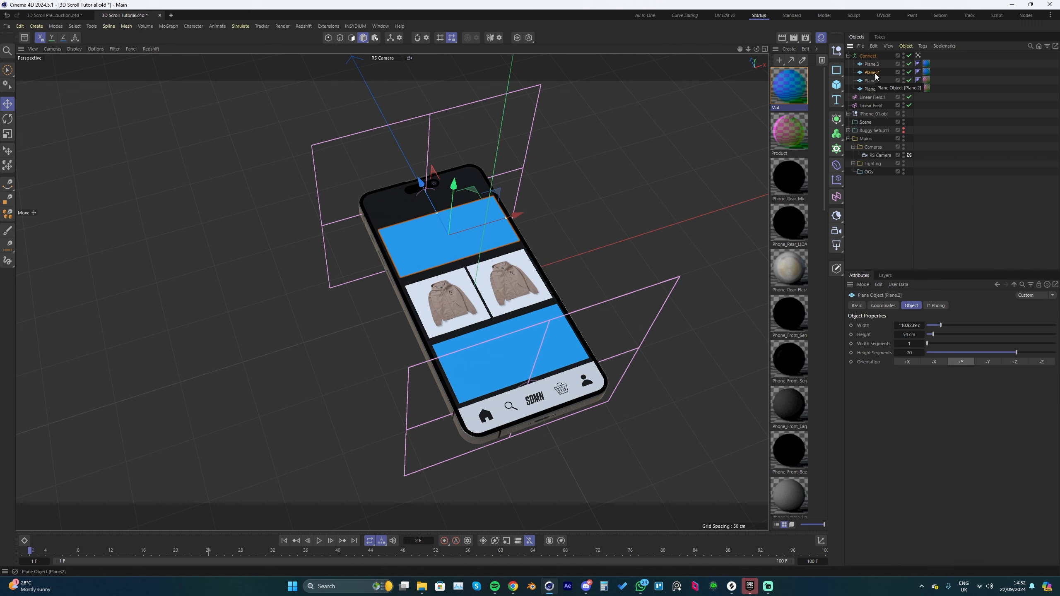
pyautogui.keyDown('ctrl'); pyautogui.moveTo(424, 196); pyautogui.dragTo(345, 45); pyautogui.keyUp('ctrl')
pyautogui.scroll(-3, 511, 328)
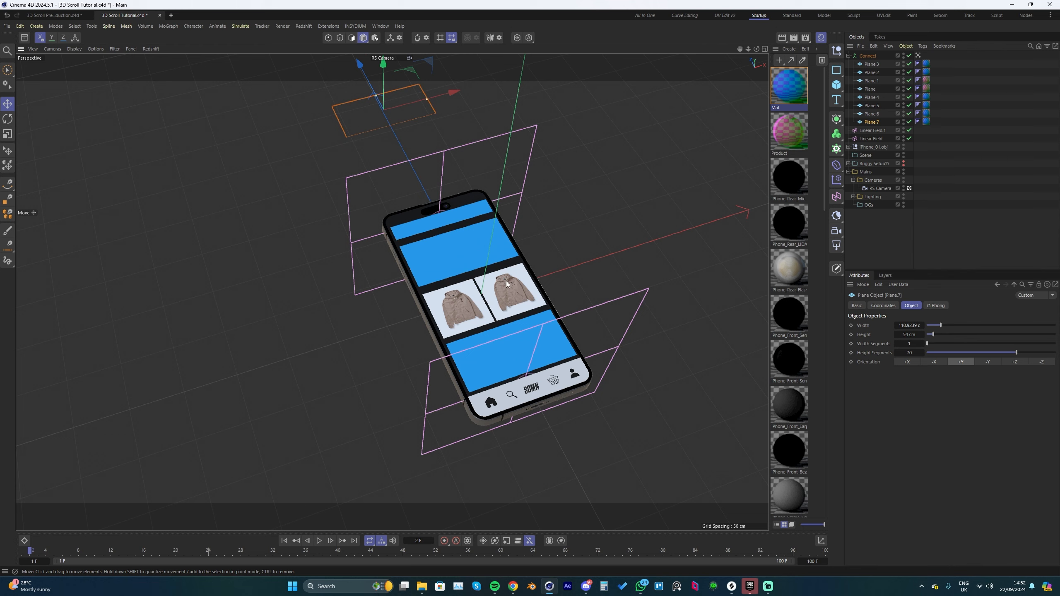
pyautogui.scroll(3, 485, 258)
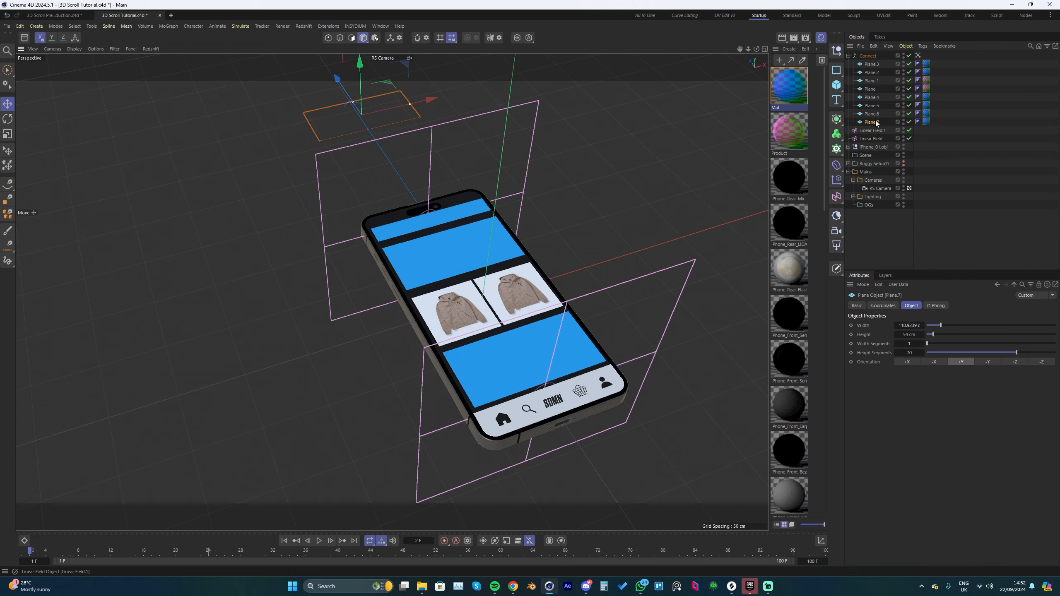
# Step: Slide the extended Connect object along the phone's length to preview the scroll, and inspect its Vertex Map tag
pyautogui.click(867, 56)
pyautogui.moveTo(462, 259); pyautogui.dragTo(613, 428)
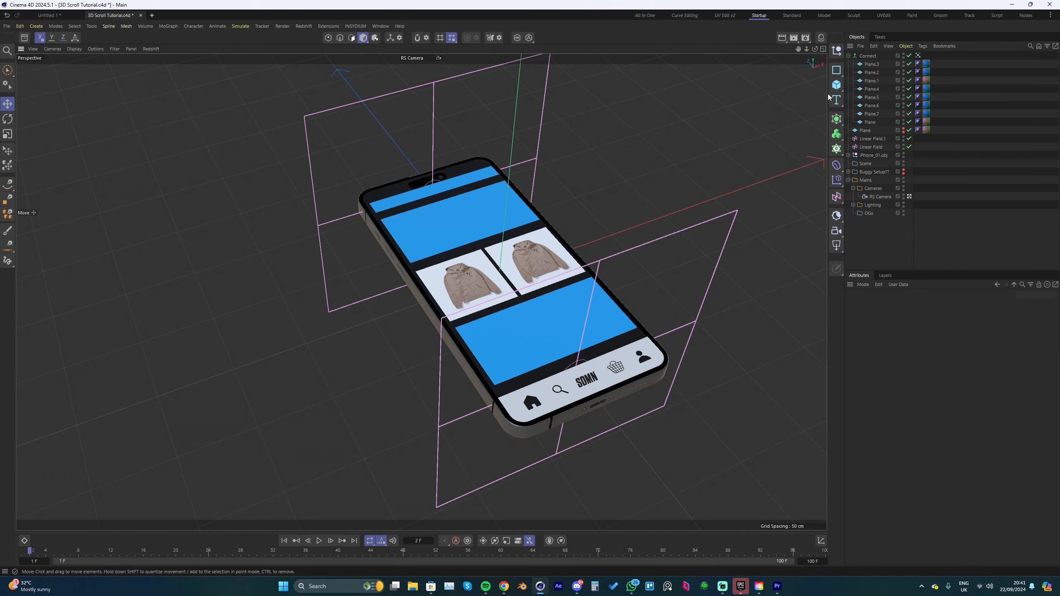
pyautogui.click(917, 55)
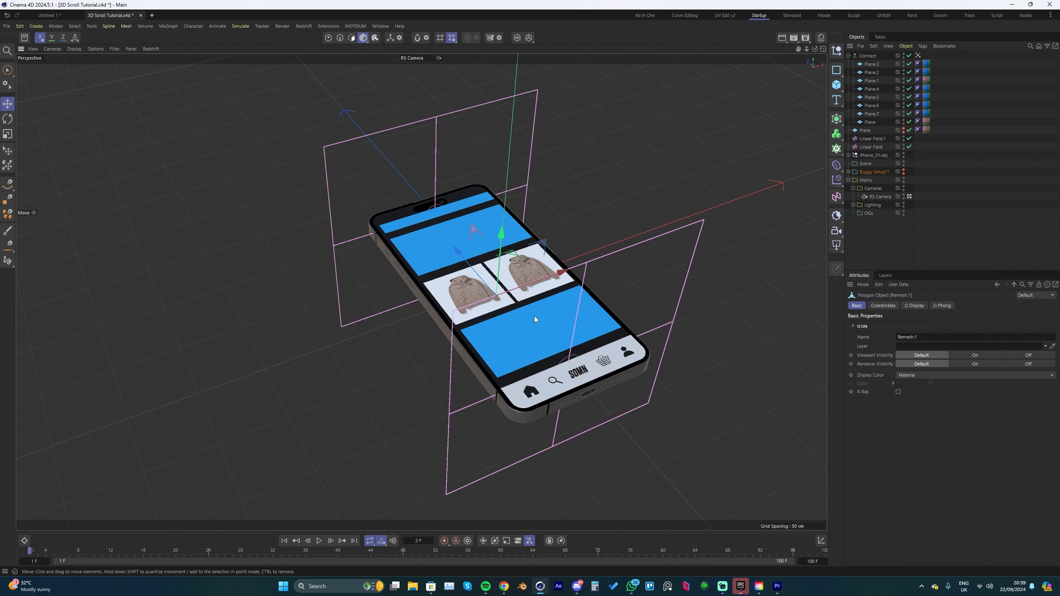
pyautogui.scroll(3, 505, 304)
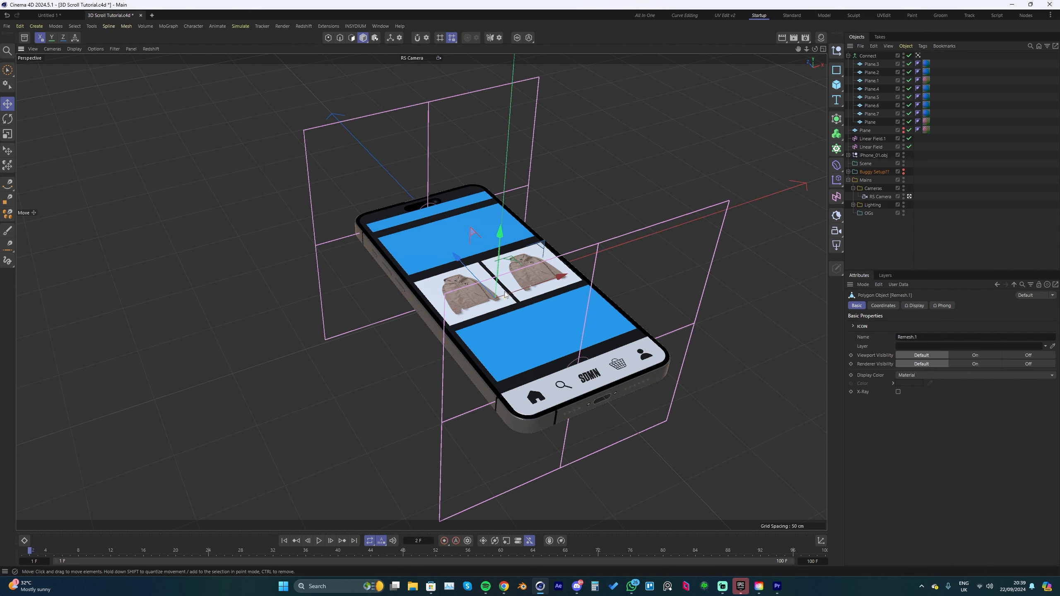